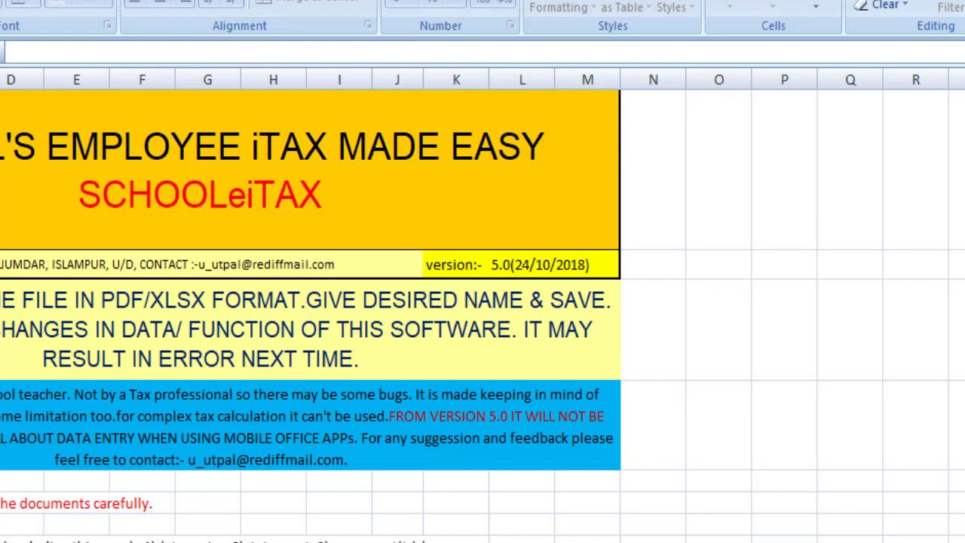
# Step: Step through the TDS/DA rates, salary statement, deduction declaration, tax computation and Form No. 16 sheets
pyautogui.hotkey('ctrl', 'pagedown')
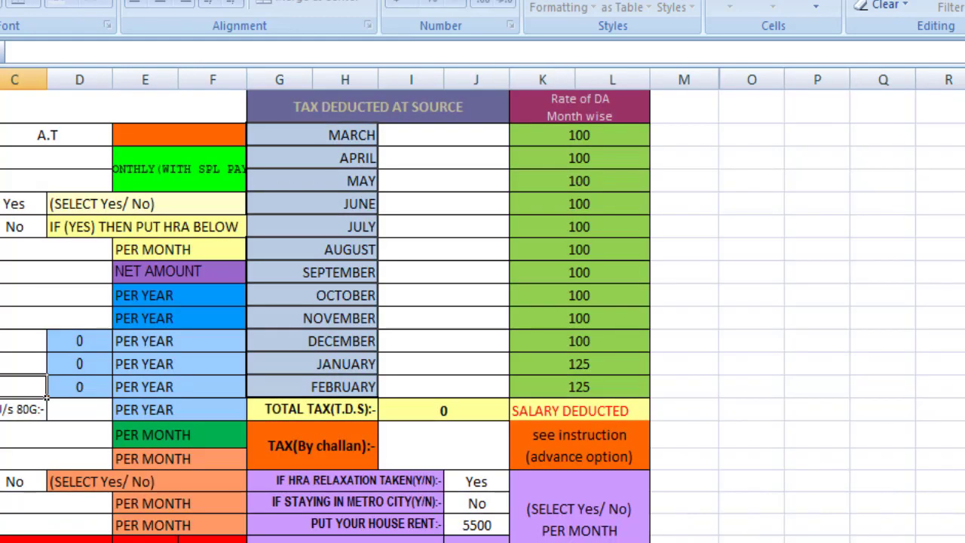
pyautogui.hotkey('ctrl', 'pagedown')
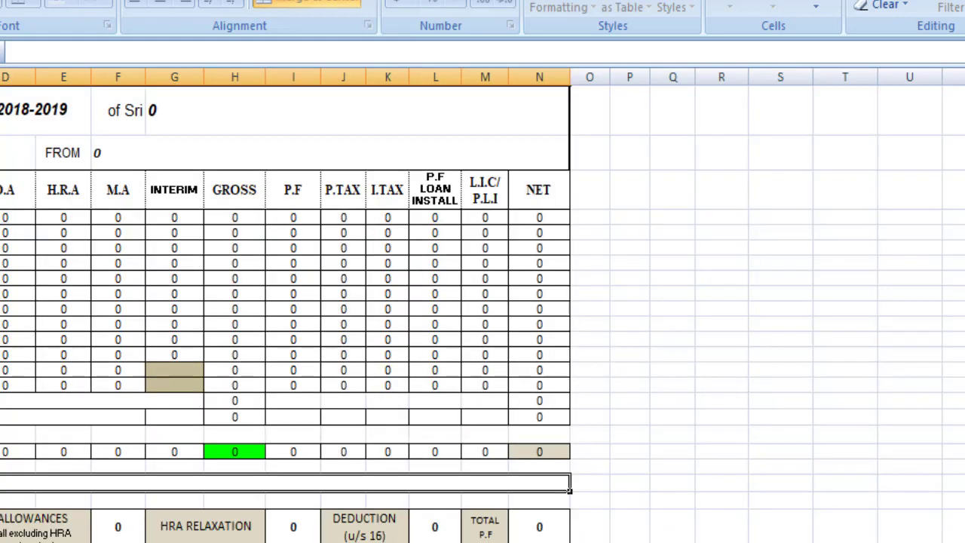
pyautogui.hotkey('ctrl', 'pagedown')
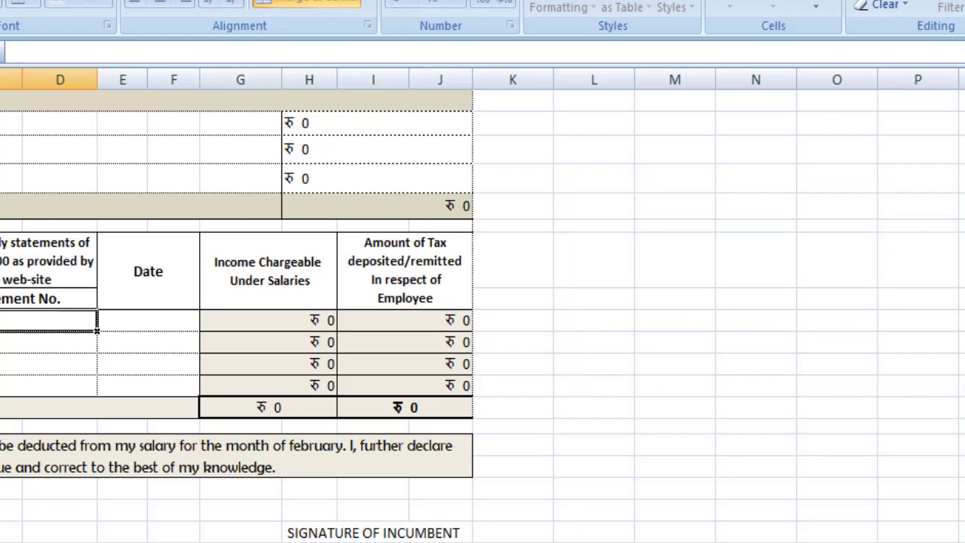
pyautogui.hotkey('ctrl', 'pagedown')
pyautogui.hotkey('ctrl', 'pagedown')
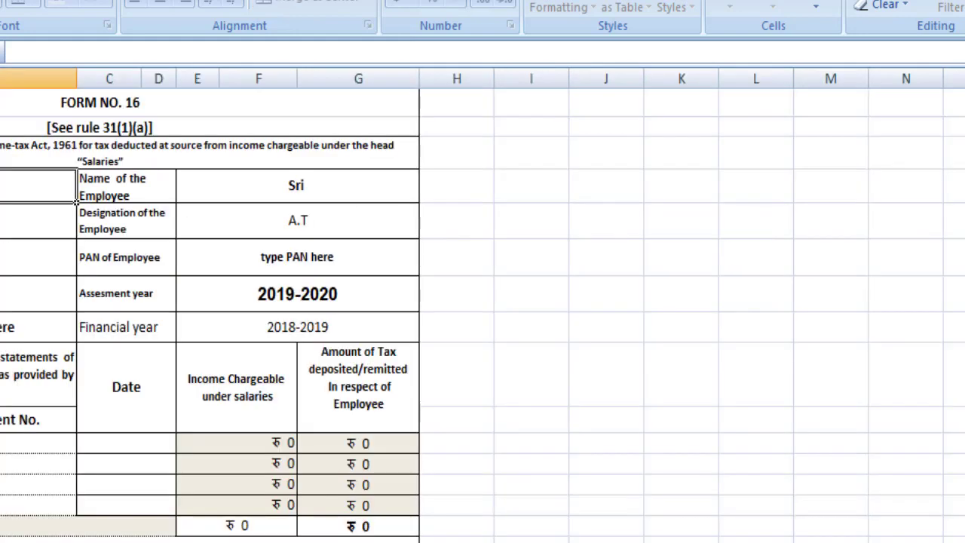
pyautogui.hotkey('ctrl', 'pagedown')
pyautogui.hotkey('ctrl', 'pagedown')
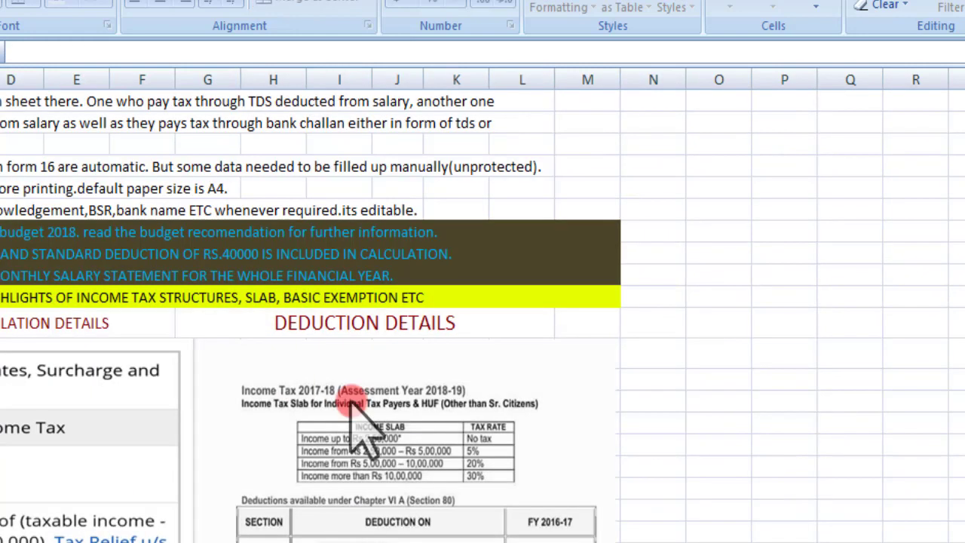
# Step: Scroll down through the tax slab and deduction tables, then back up
pyautogui.scroll(-1, 159, 448)
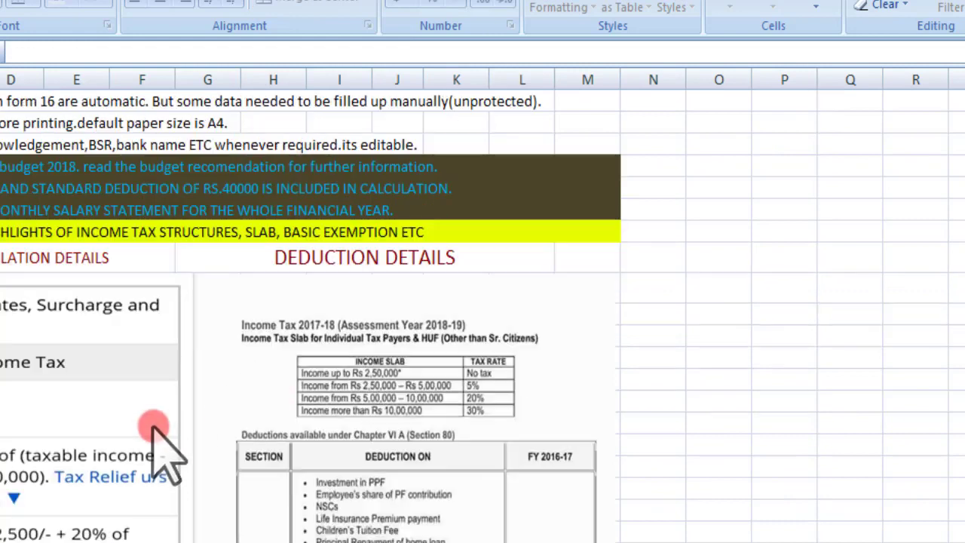
pyautogui.scroll(-1, 158, 415)
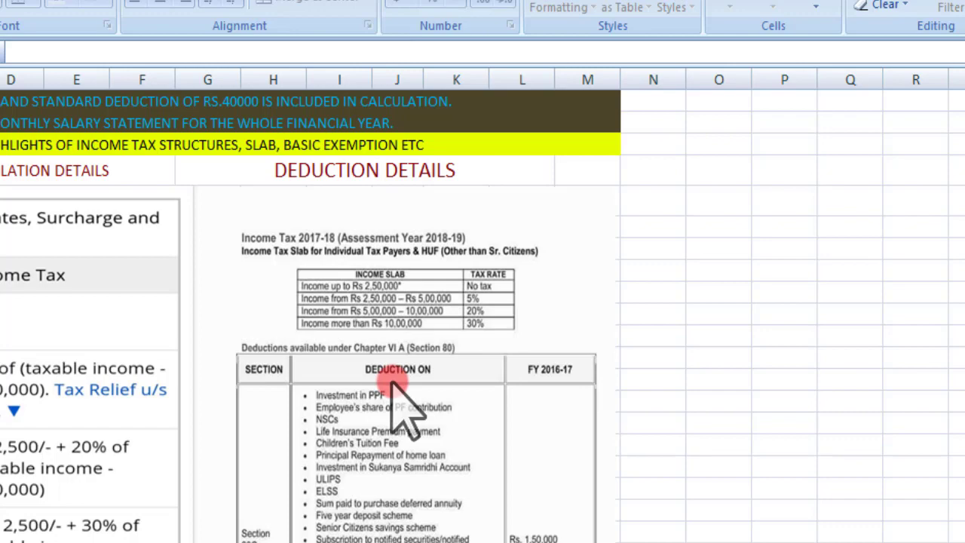
pyautogui.scroll(-15, 391, 383)
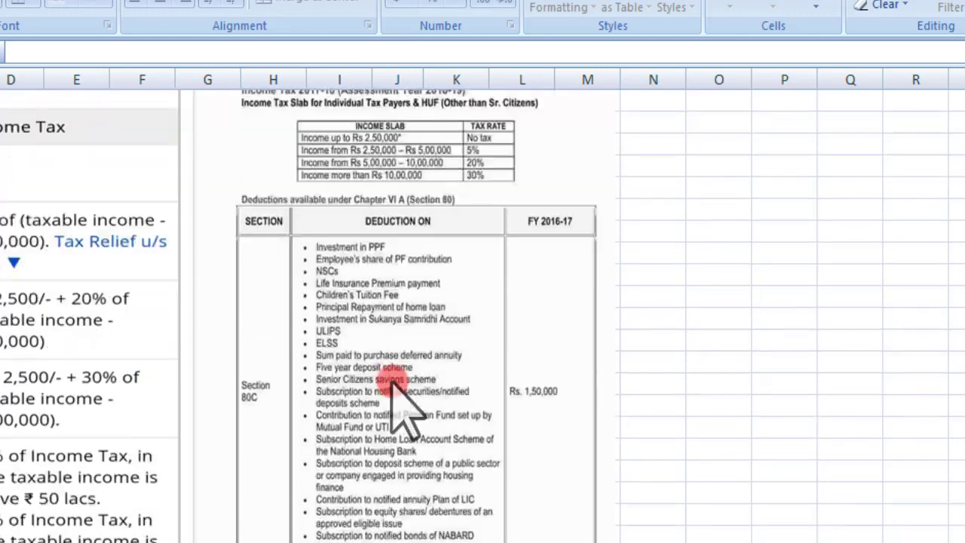
pyautogui.scroll(-5, 398, 384)
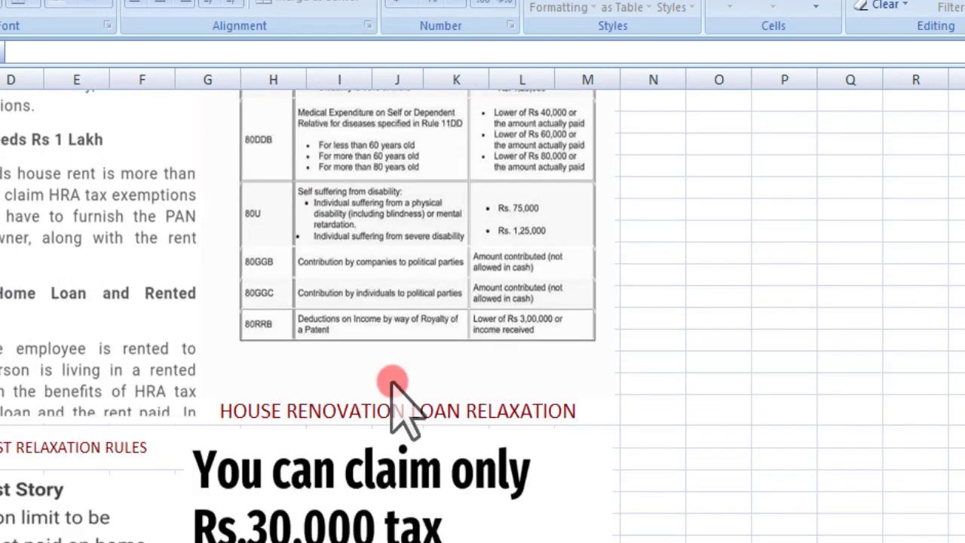
pyautogui.scroll(-5, 392, 384)
pyautogui.scroll(12, 392, 384)
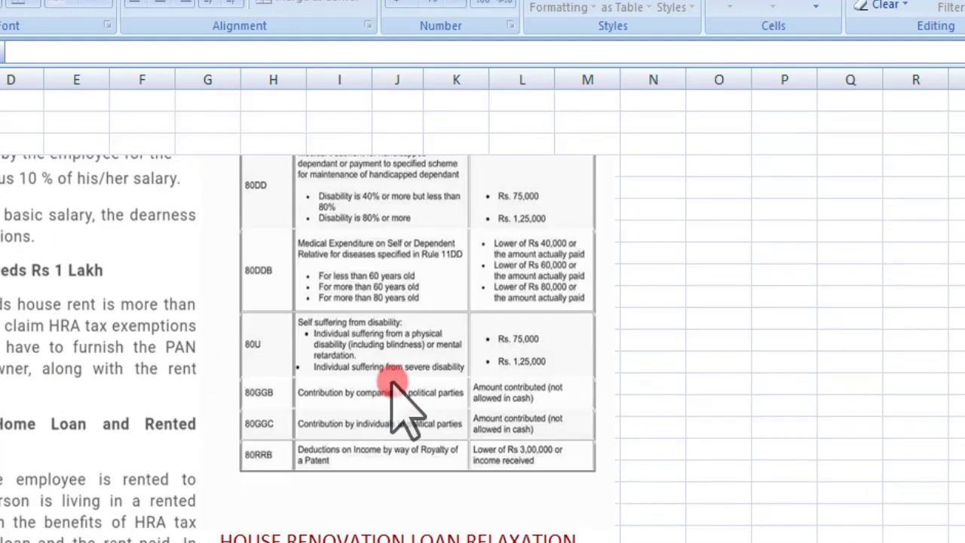
pyautogui.scroll(6, 399, 407)
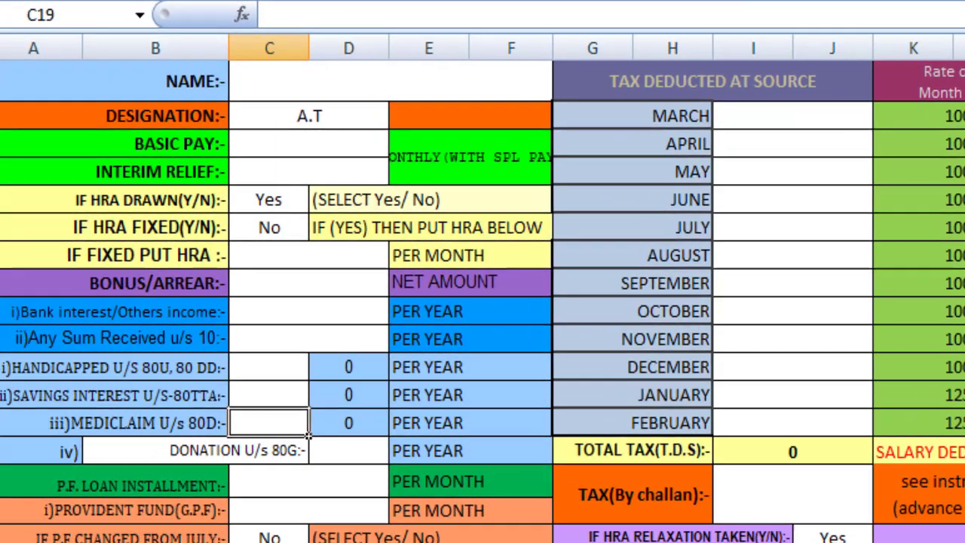
# Step: Enter 'Schollname' as the school name in C5
pyautogui.scroll(5, 482, 301)
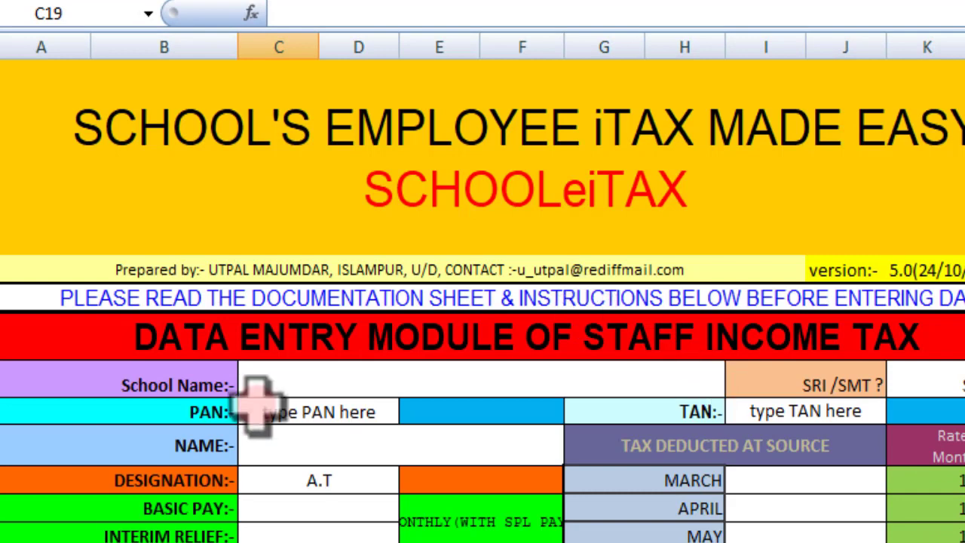
pyautogui.click(272, 377)
pyautogui.doubleClick(271, 377)
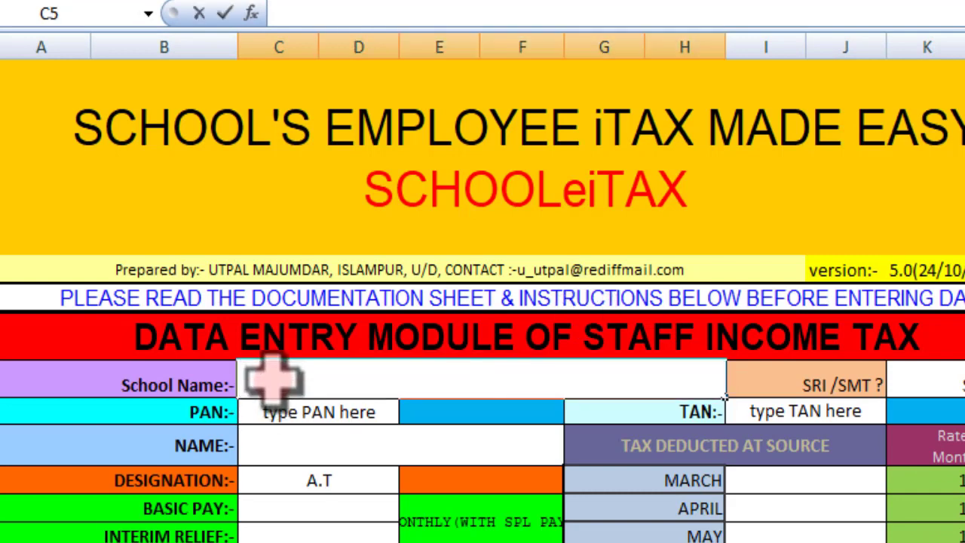
pyautogui.write('Schollname')
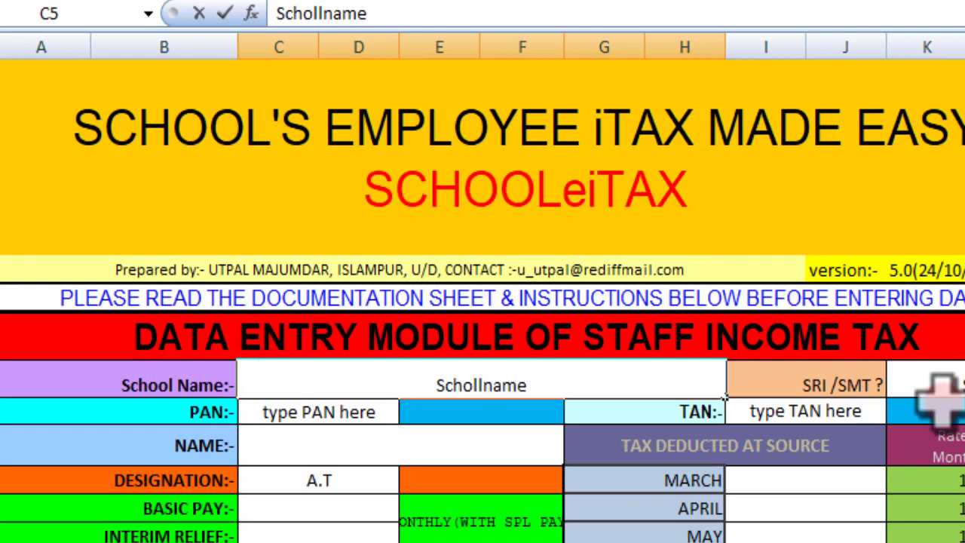
# Step: Enter 'PAN NO' in the PAN field
pyautogui.doubleClick(306, 415)
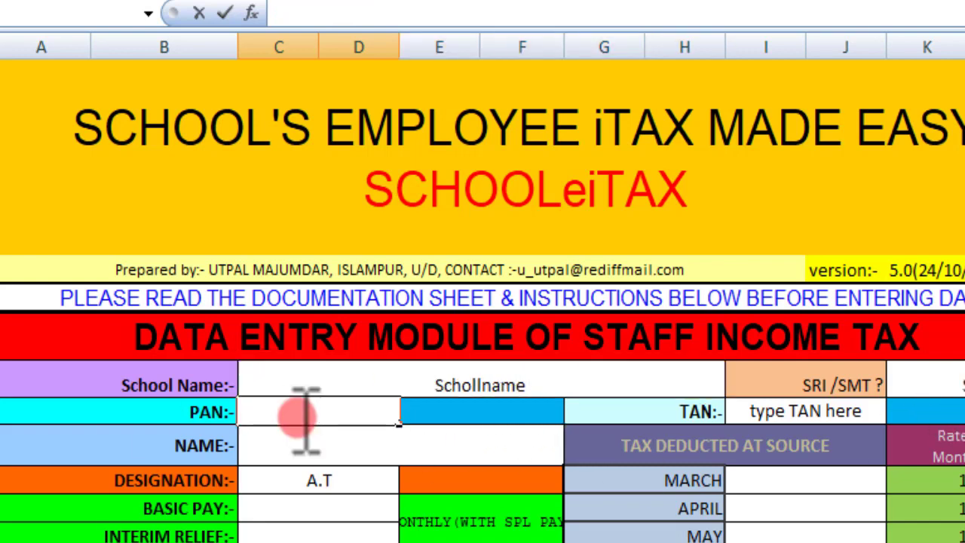
pyautogui.write('PAN NO')
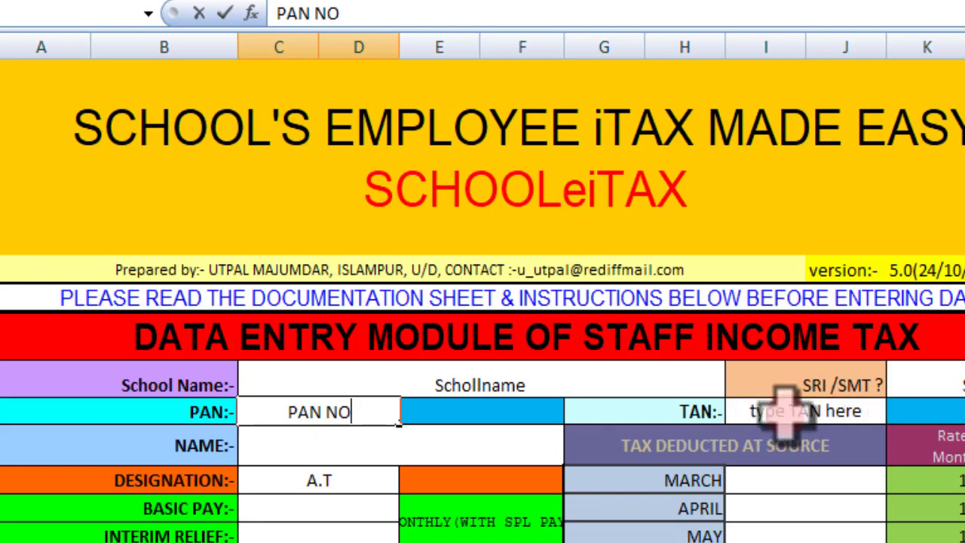
# Step: Enter the employee's full name in the NAME cell C7
pyautogui.click(338, 448)
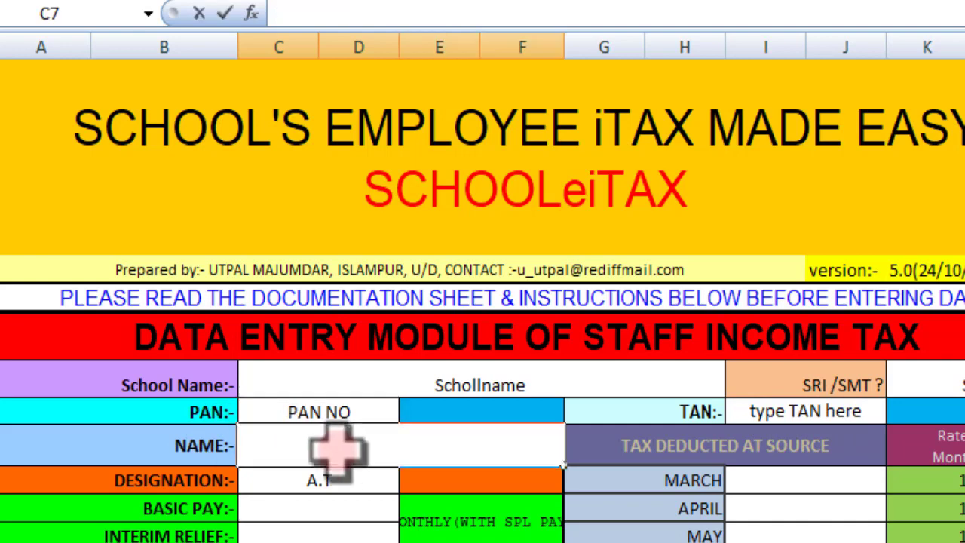
pyautogui.doubleClick(341, 449)
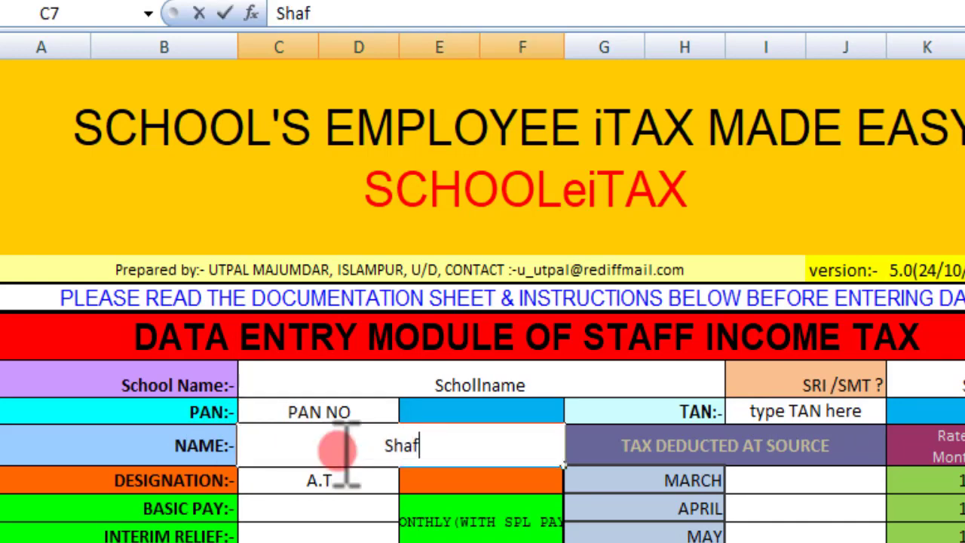
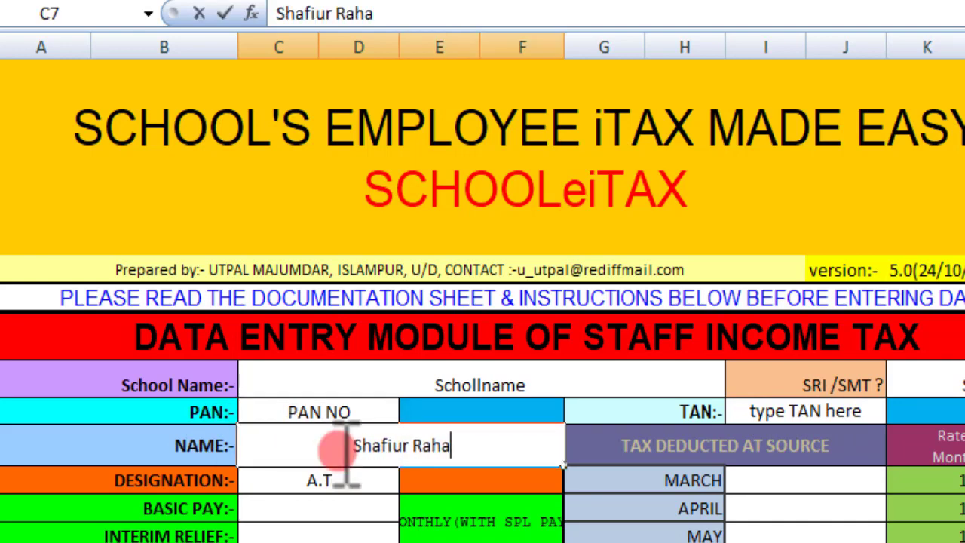
pyautogui.click(288, 487)
# Step: Enter basic pay 19000 in C9 and interim relief 1200 in C10
pyautogui.scroll(-3, 294, 501)
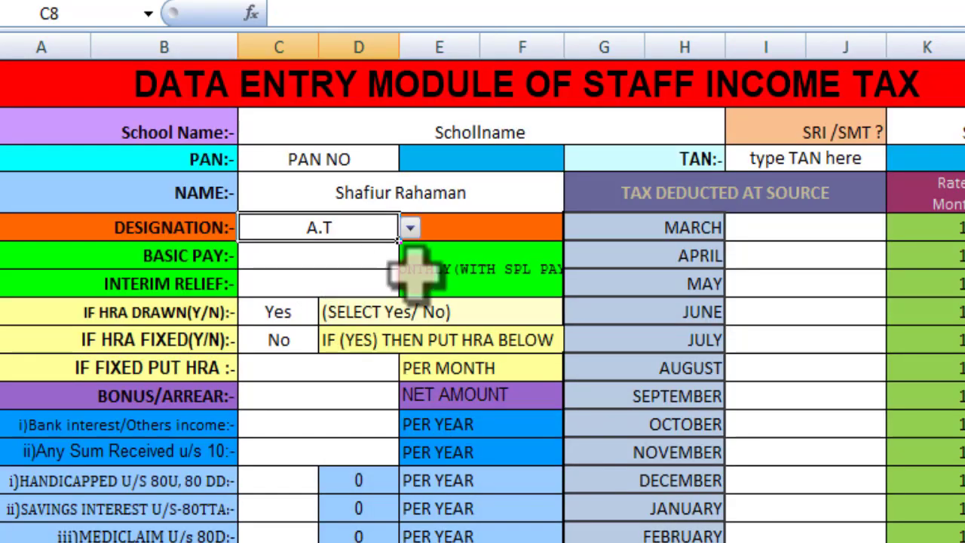
pyautogui.doubleClick(296, 256)
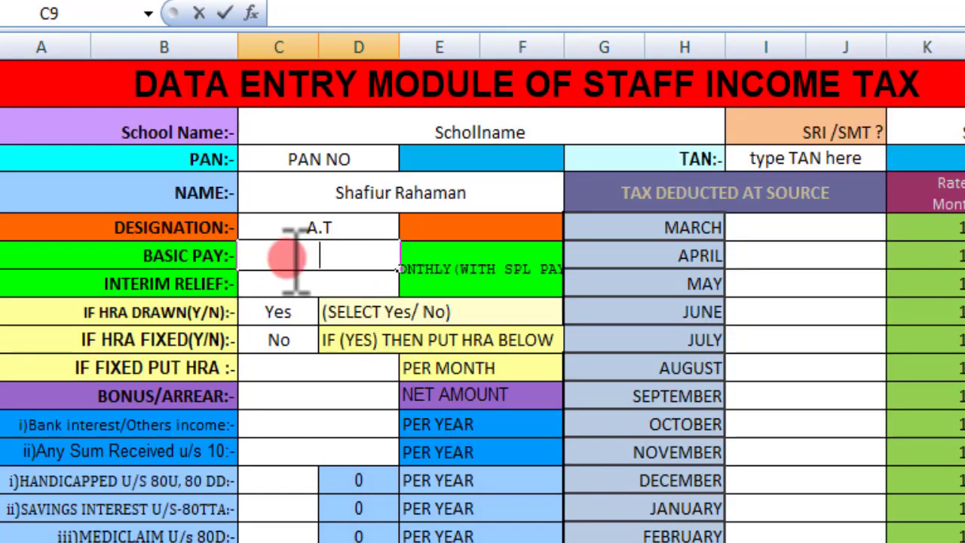
pyautogui.write('19000')
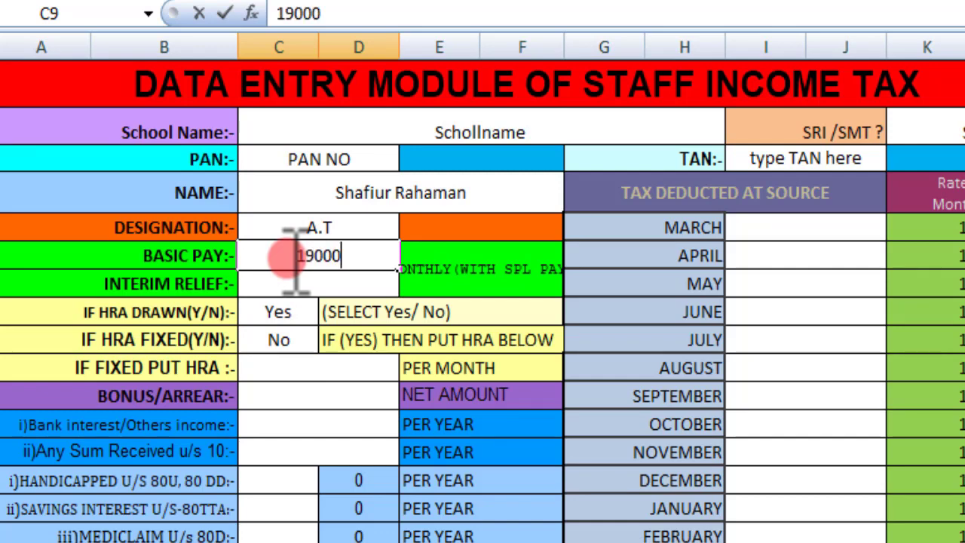
pyautogui.click(306, 279)
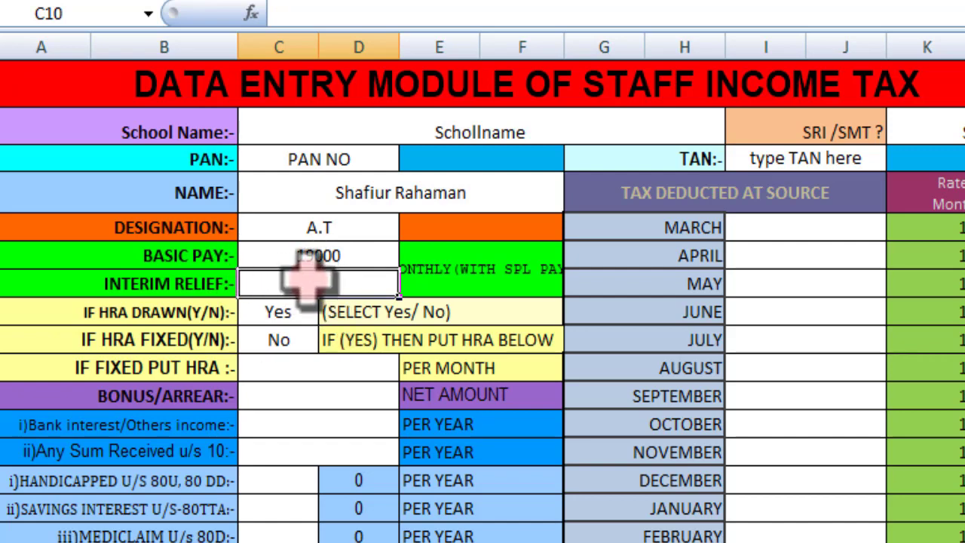
pyautogui.doubleClick(307, 280)
pyautogui.write('1200')
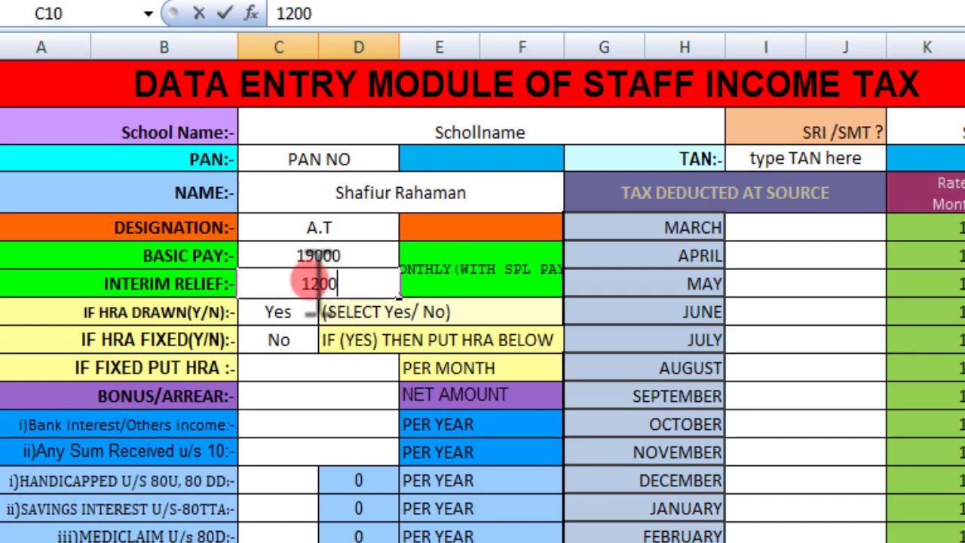
pyautogui.click(307, 369)
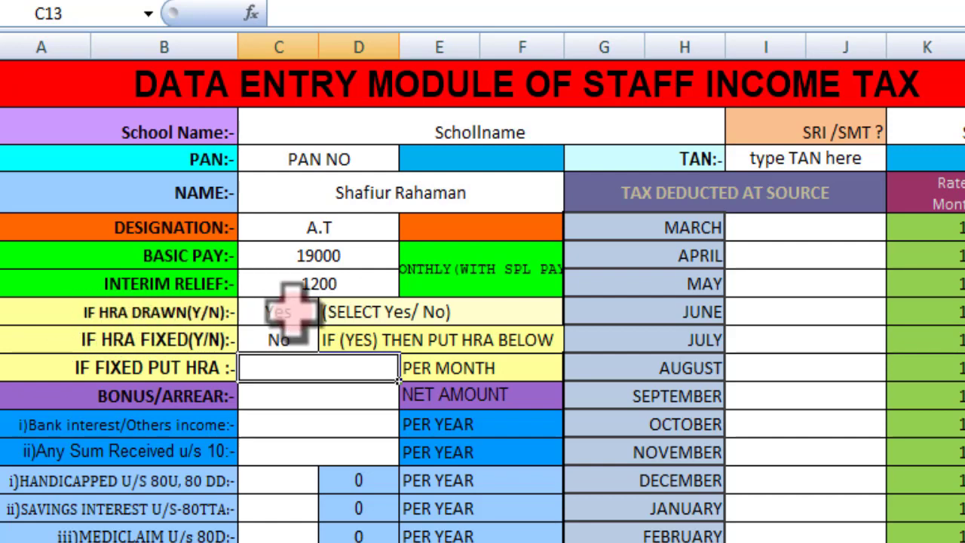
# Step: Set HRA drawn to Yes, HRA fixed to Yes, and the fixed HRA amount to 2550
pyautogui.click(295, 311)
pyautogui.click(330, 311)
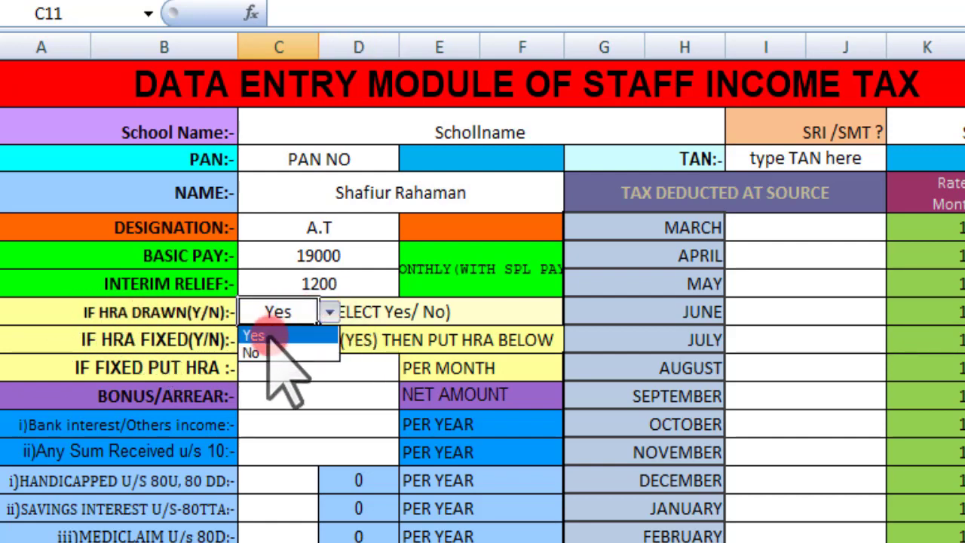
pyautogui.click(302, 335)
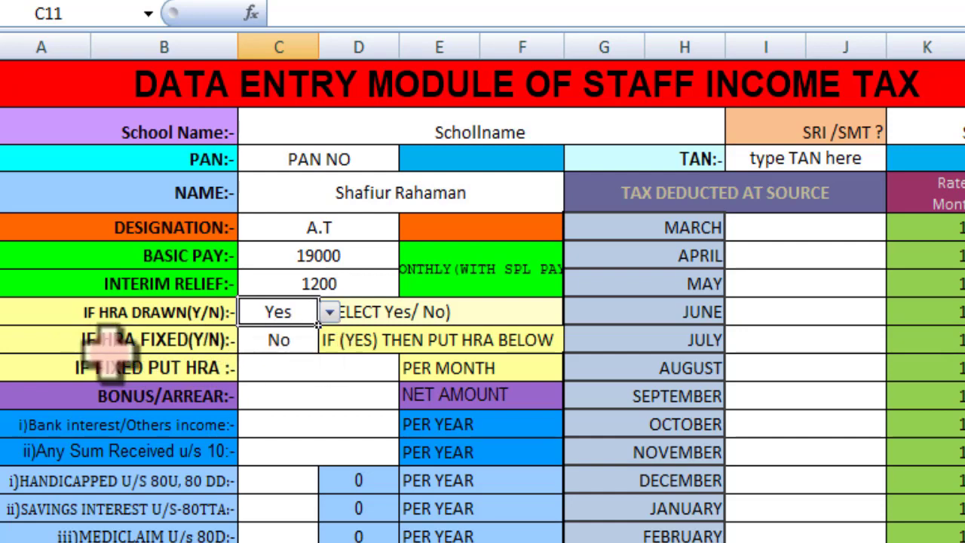
pyautogui.click(272, 343)
pyautogui.click(329, 340)
pyautogui.click(298, 365)
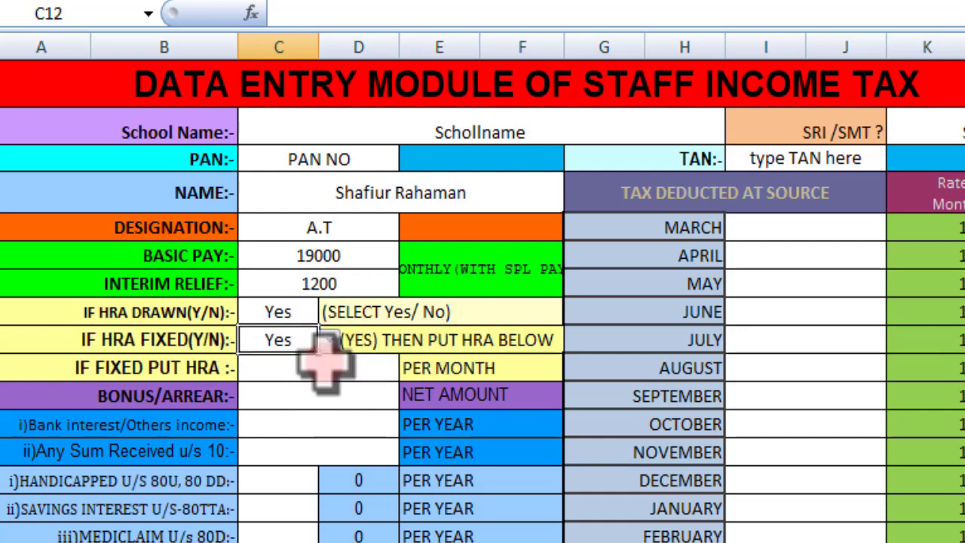
pyautogui.doubleClick(282, 370)
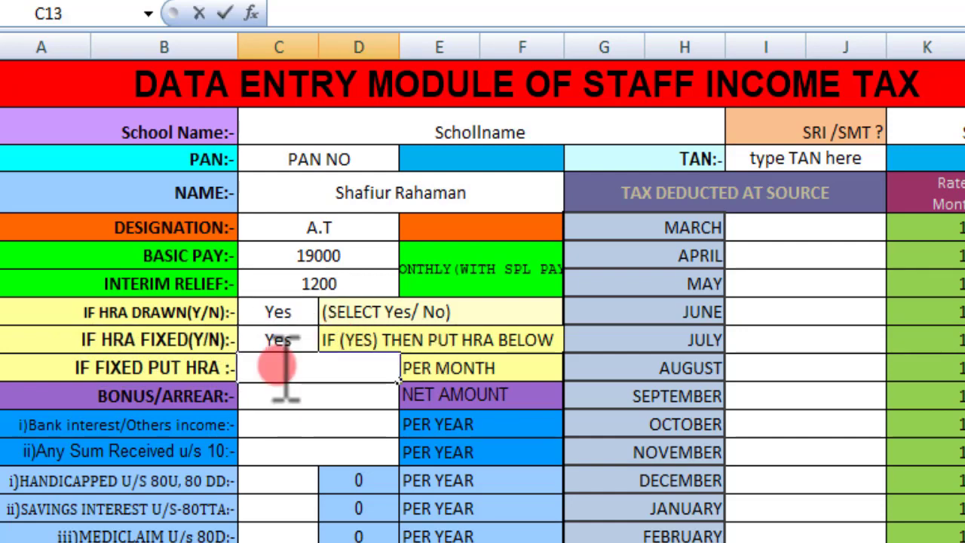
pyautogui.write('2550')
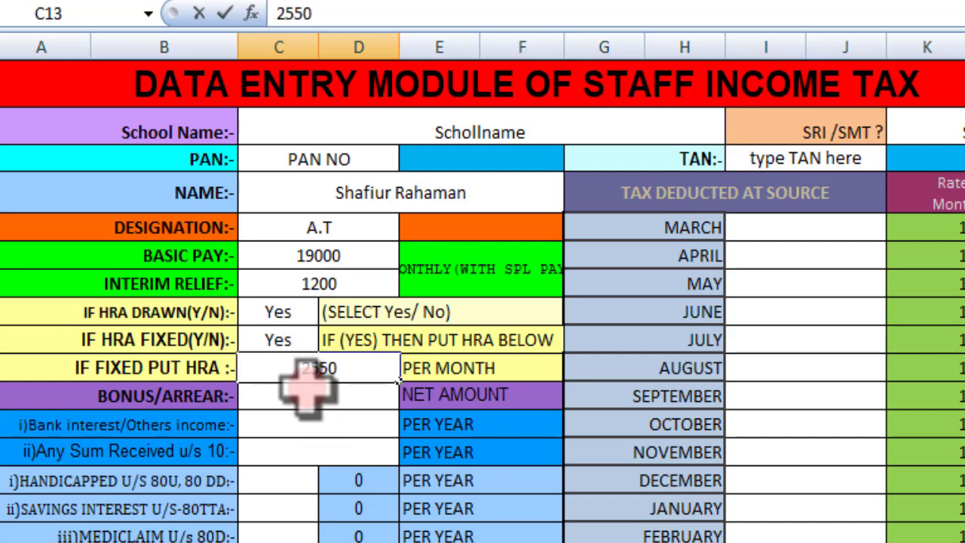
pyautogui.press('Return')
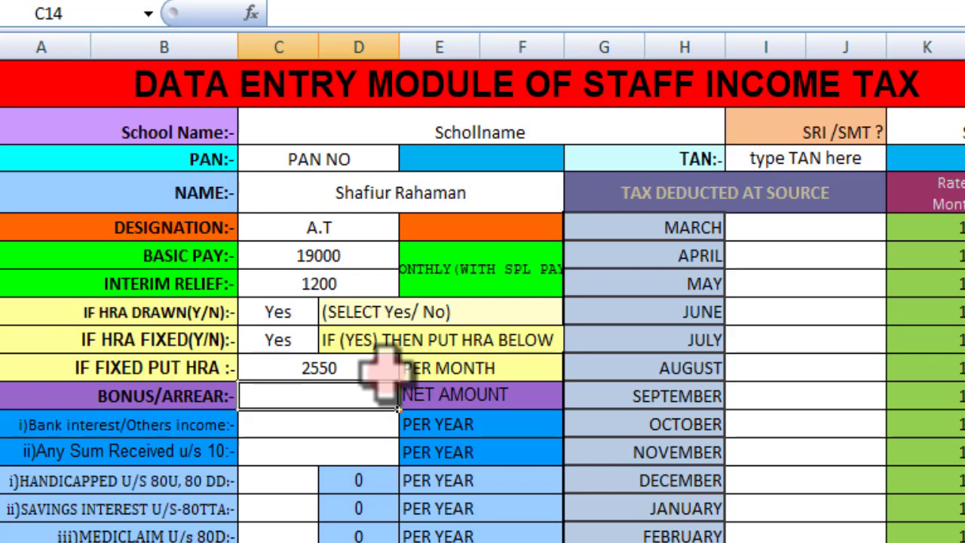
# Step: Change IF HRA FIXED to No and set the fixed HRA amount to 0
pyautogui.click(292, 339)
pyautogui.click(329, 339)
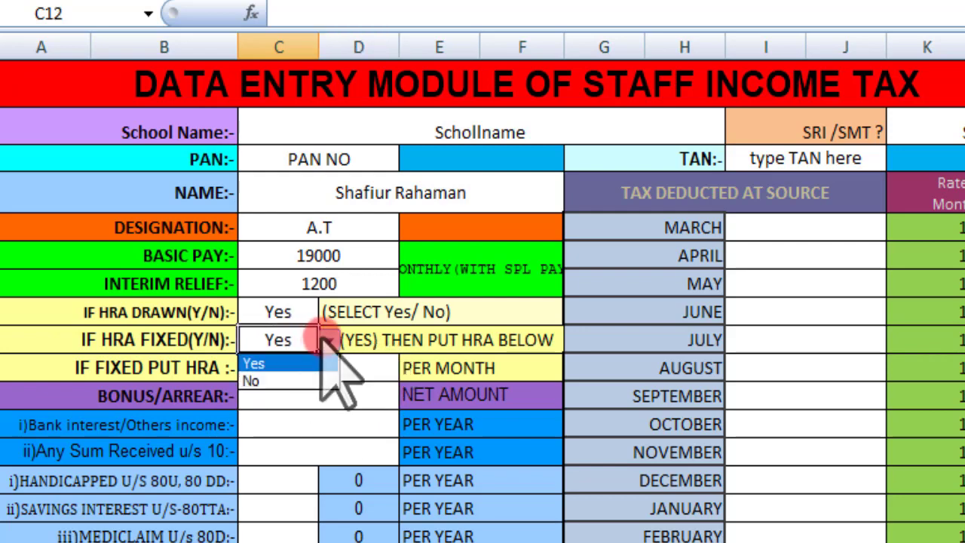
pyautogui.click(281, 383)
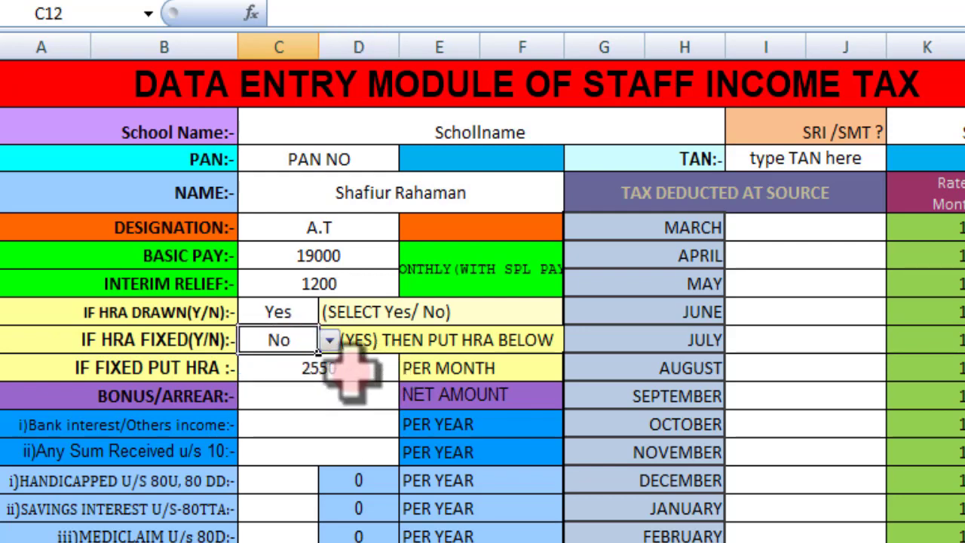
pyautogui.click(318, 366)
pyautogui.write('0')
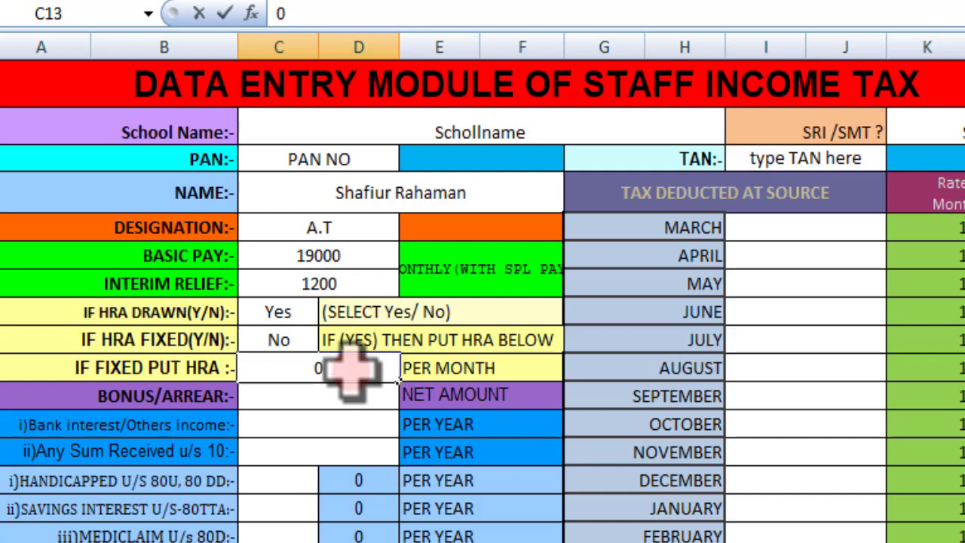
pyautogui.press('Return')
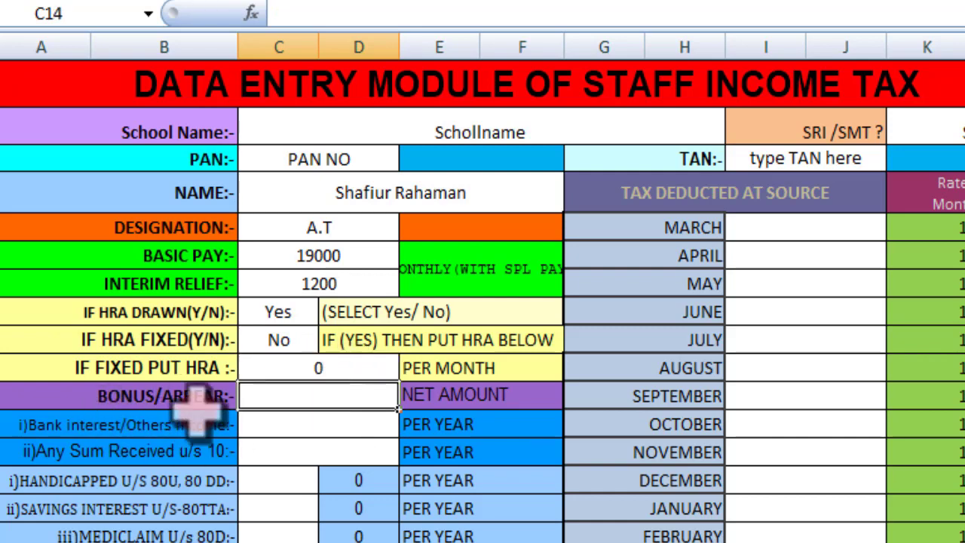
# Step: Enter 0 for BONUS/ARREAR and 200 for Bank interest/Others income
pyautogui.doubleClick(345, 390)
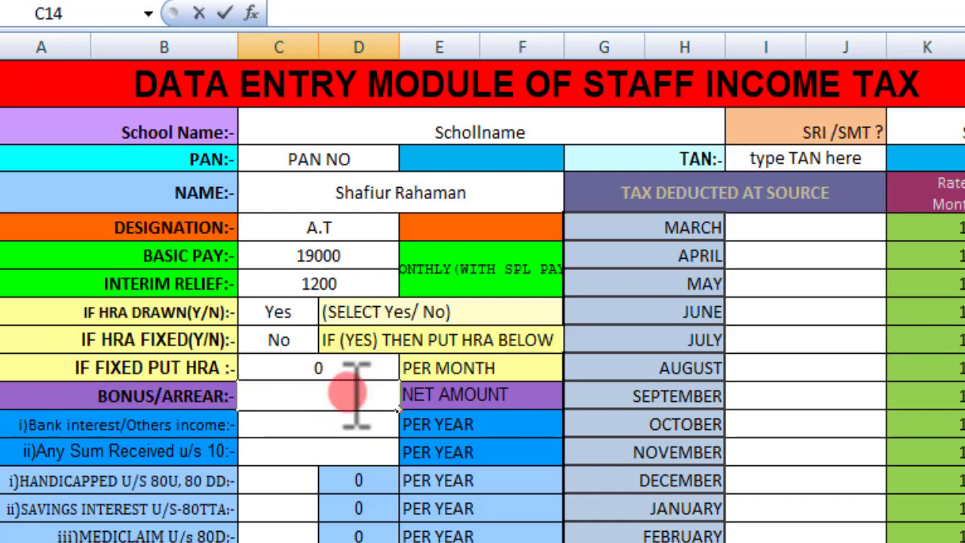
pyautogui.write('0')
pyautogui.click(334, 424)
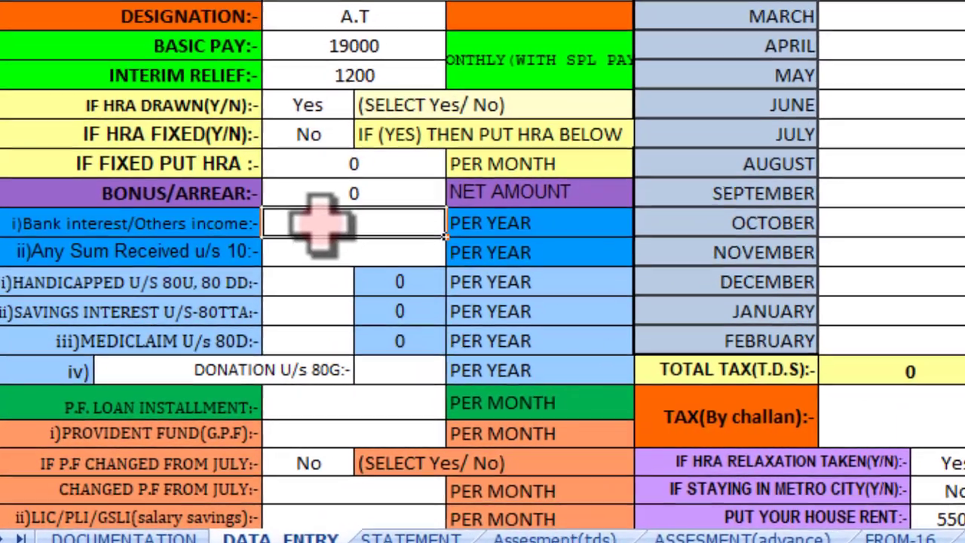
pyautogui.doubleClick(279, 269)
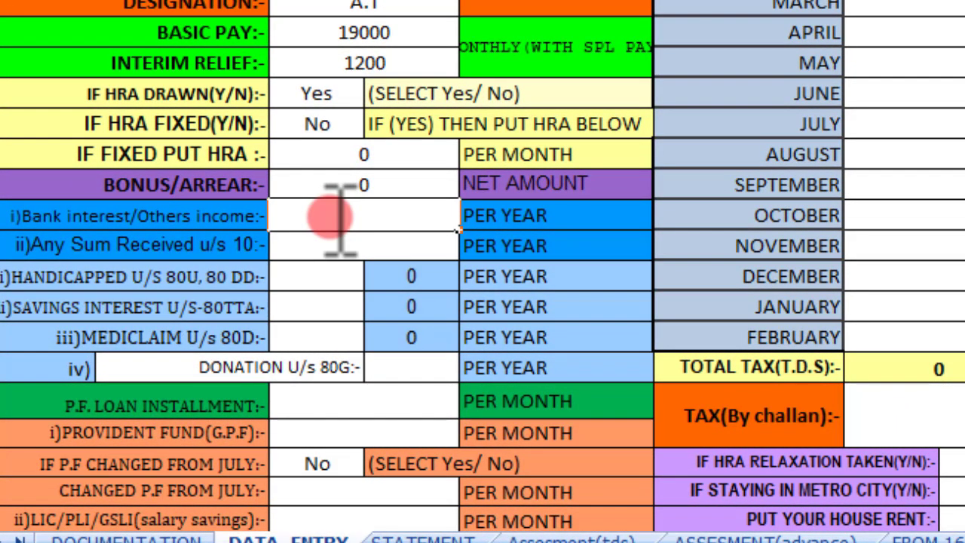
pyautogui.write('200')
pyautogui.press('Return')
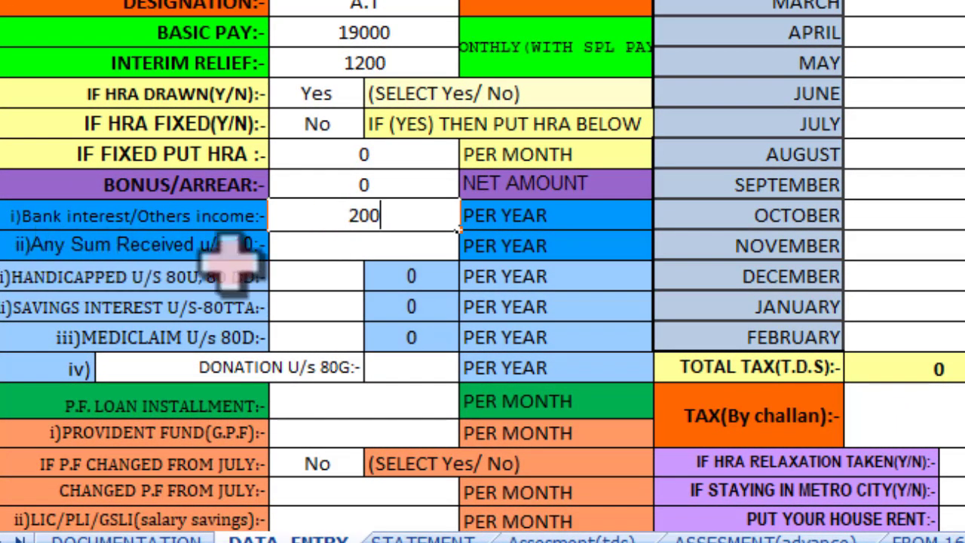
pyautogui.press('F2')
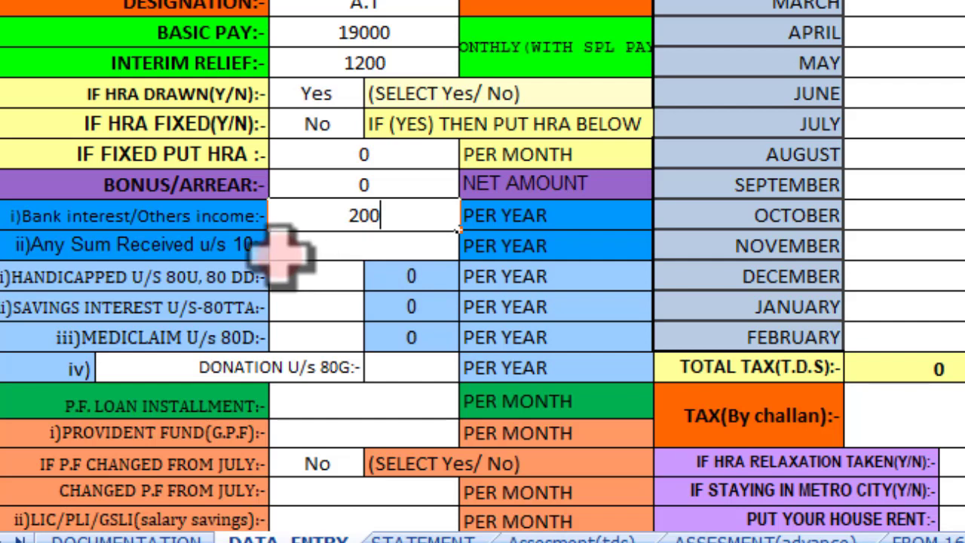
pyautogui.click(350, 245)
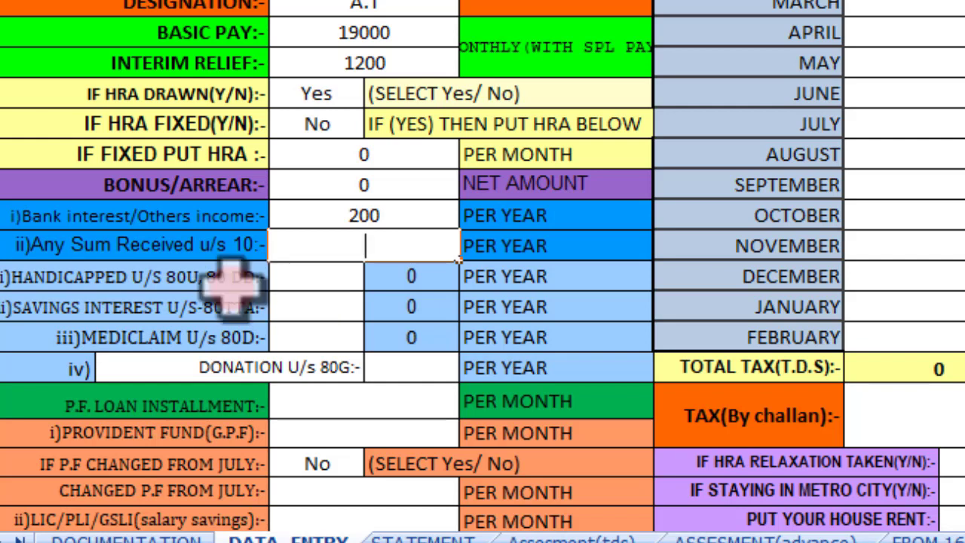
pyautogui.click(334, 276)
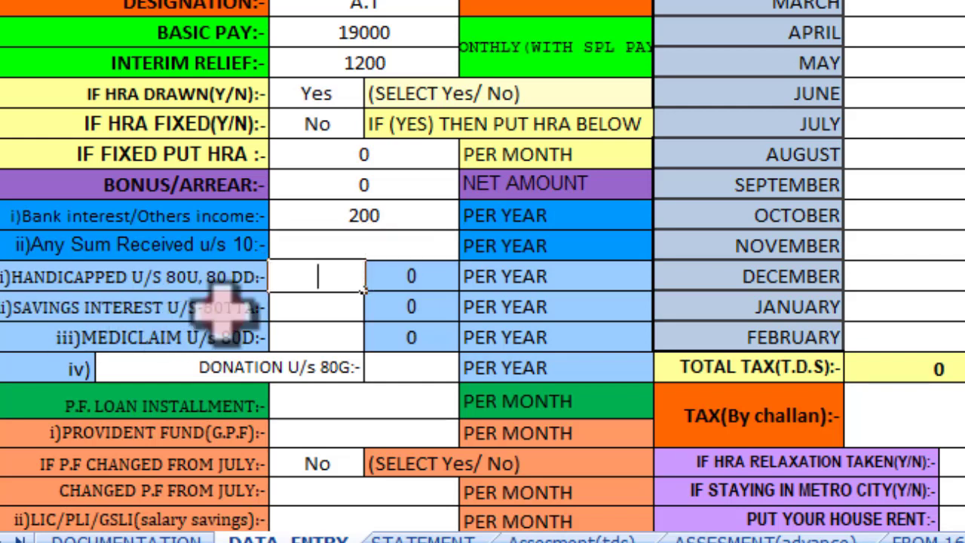
# Step: Type 2580 into the MEDICLAIM U/s 80D input cell and commit it
pyautogui.doubleClick(320, 308)
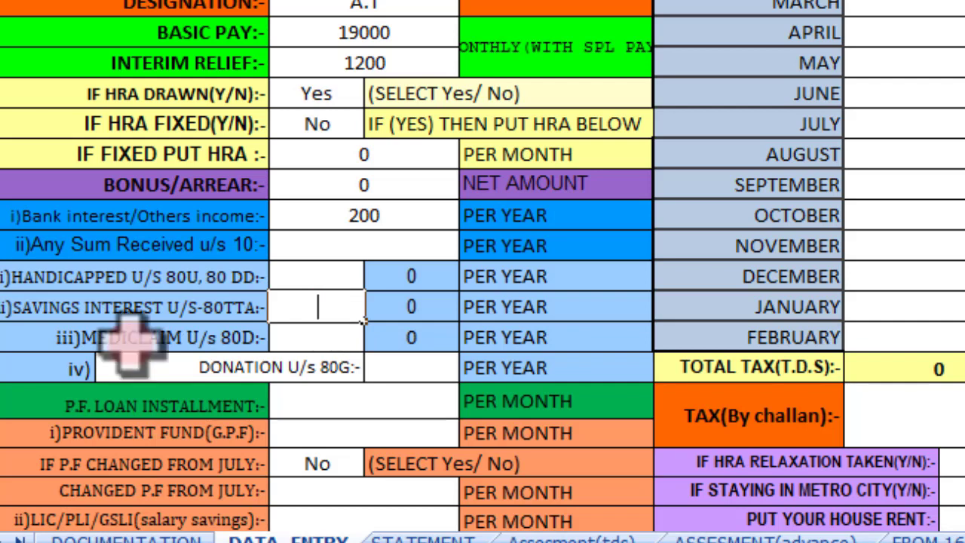
pyautogui.click(313, 335)
pyautogui.doubleClick(310, 336)
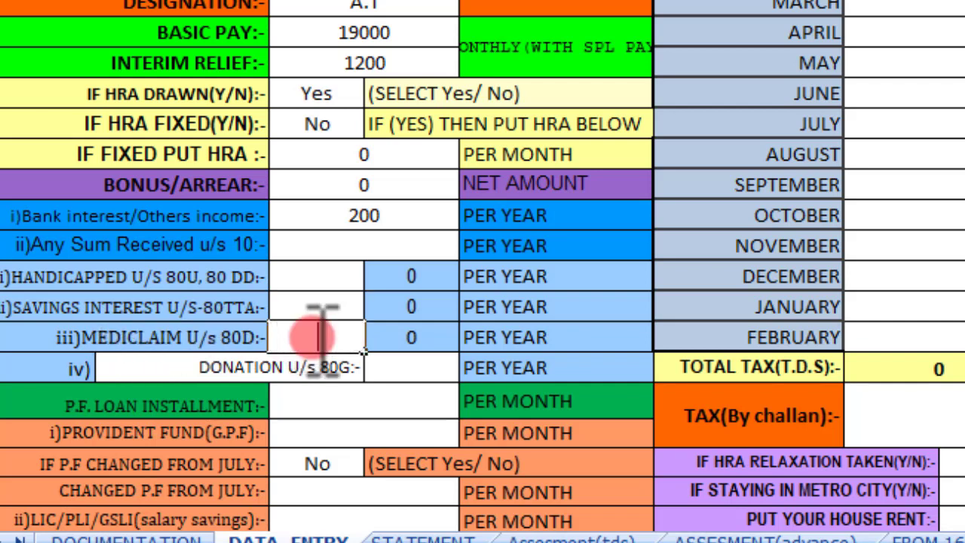
pyautogui.click(330, 337)
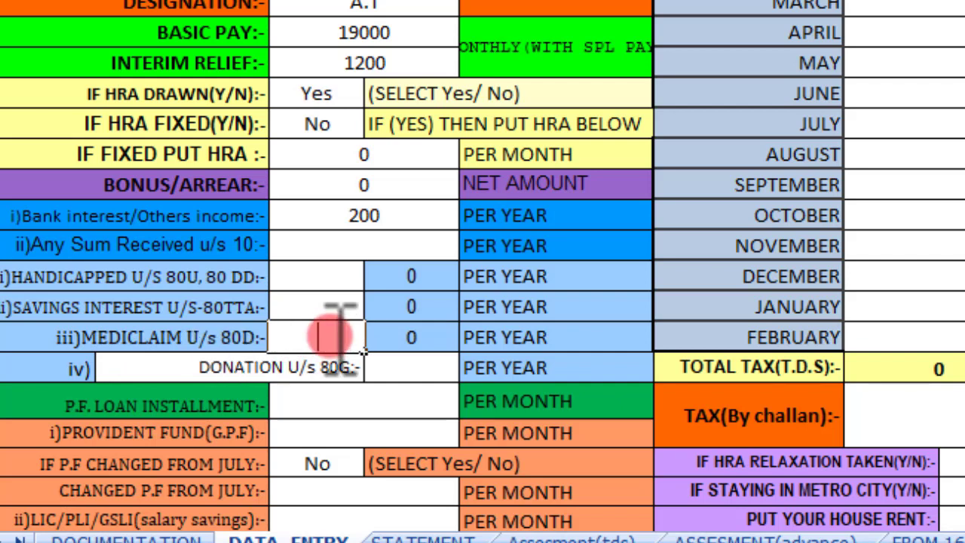
pyautogui.click(329, 336)
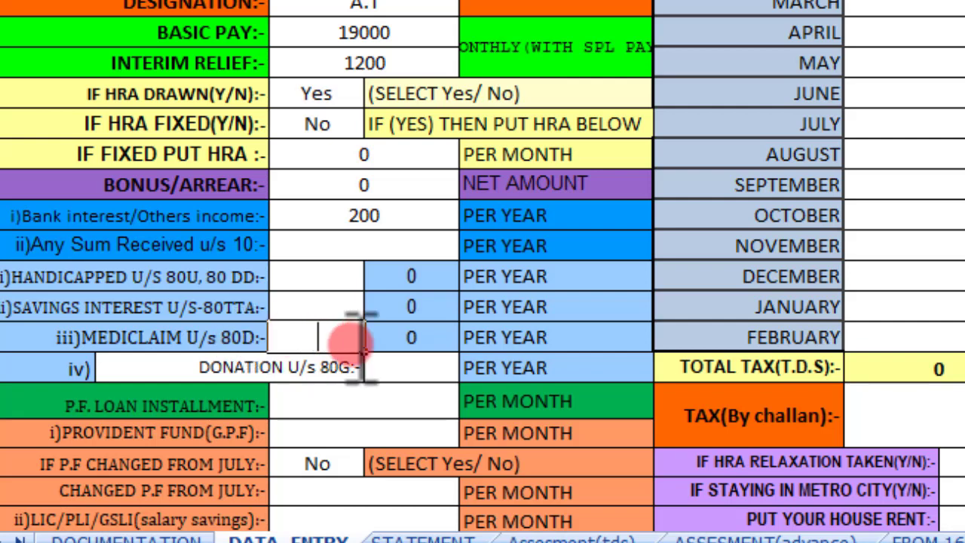
pyautogui.click(329, 336)
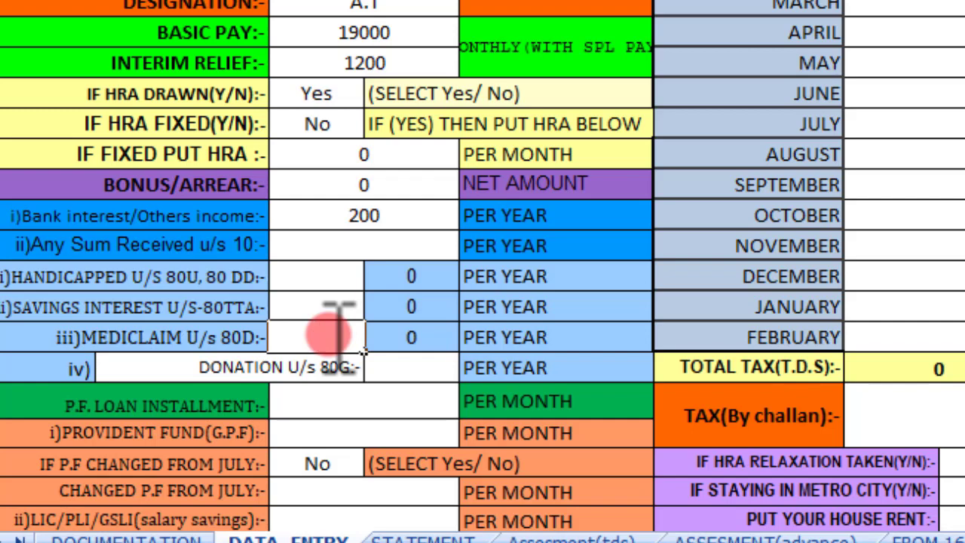
pyautogui.write('2580')
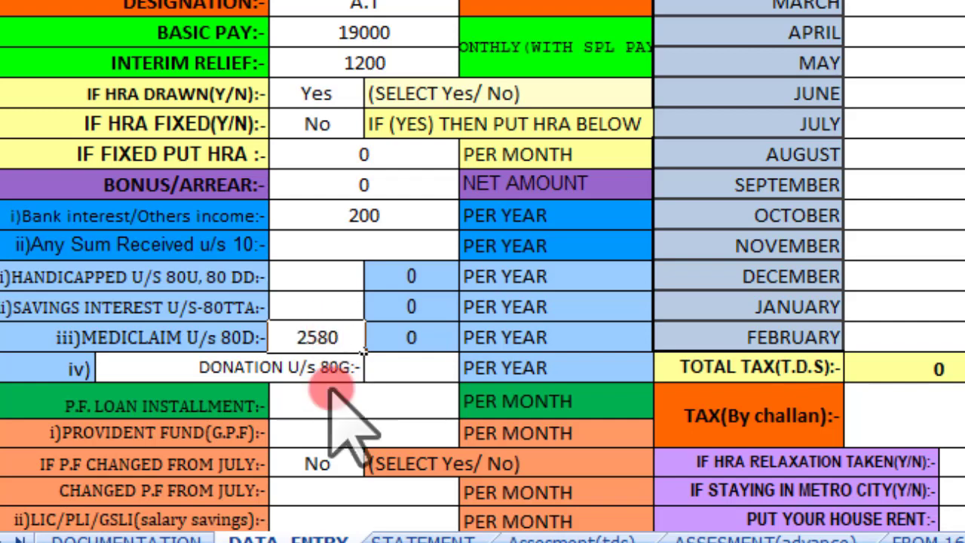
pyautogui.click(320, 401)
# Step: Enter 3000 as the monthly PROVIDENT FUND (G.P.F.) amount
pyautogui.scroll(-2, 324, 384)
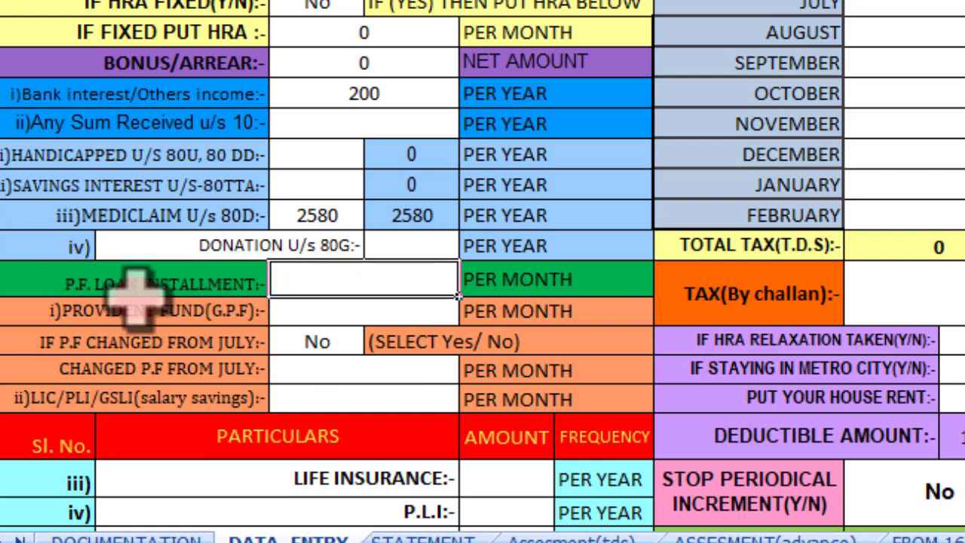
pyautogui.doubleClick(410, 281)
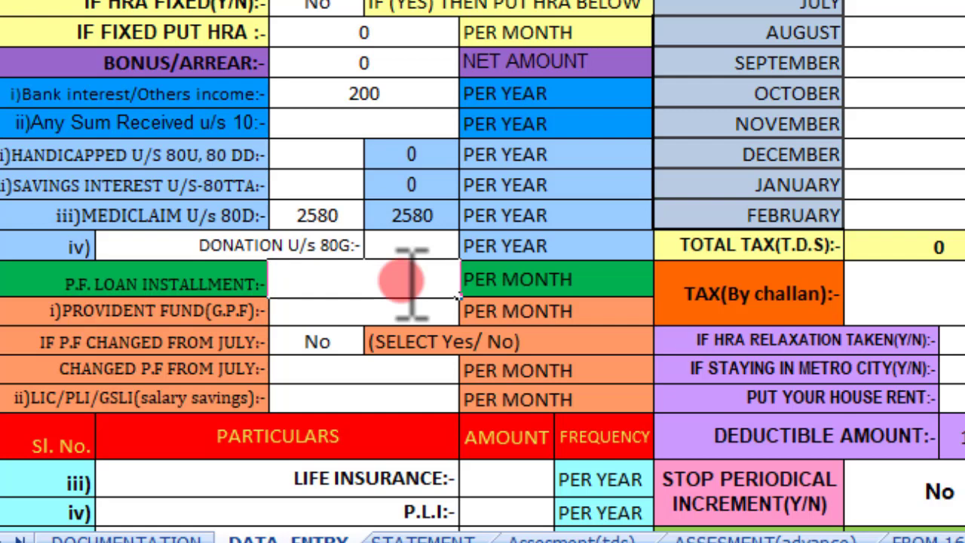
pyautogui.doubleClick(341, 308)
pyautogui.write('3000')
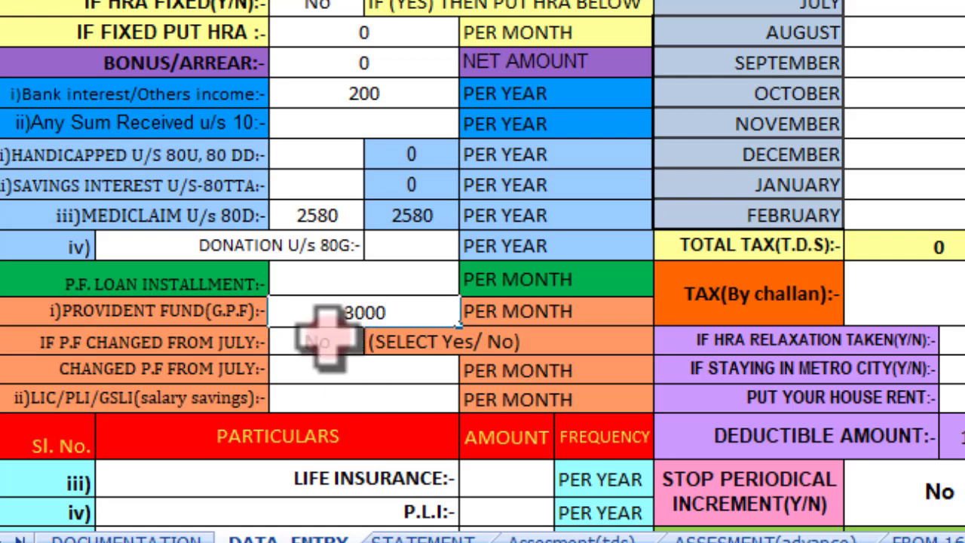
pyautogui.click(434, 305)
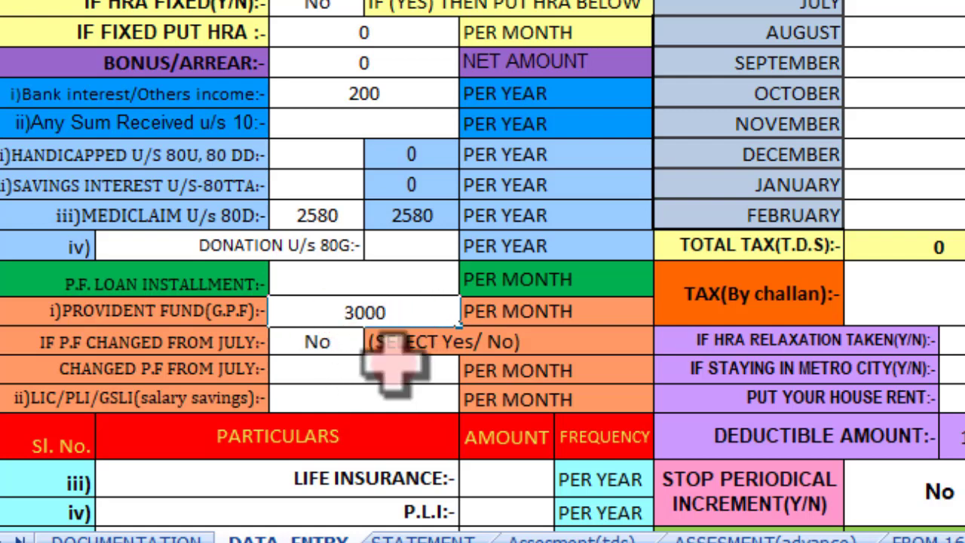
pyautogui.click(327, 366)
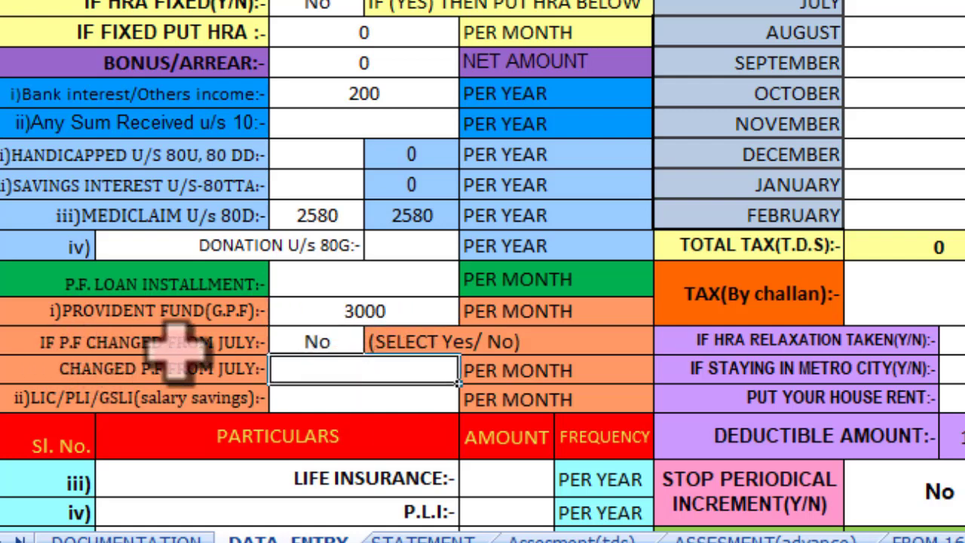
# Step: Set IF P.F CHANGED FROM JULY to Yes with a changed P.F amount of 2500
pyautogui.click(322, 342)
pyautogui.hotkey('alt', 'Down')
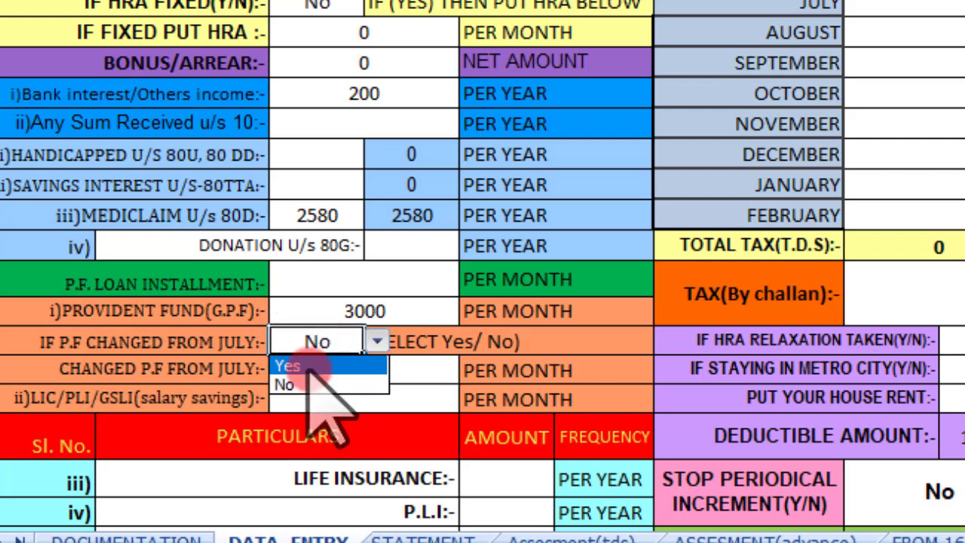
pyautogui.click(315, 383)
pyautogui.hotkey('alt', 'Down')
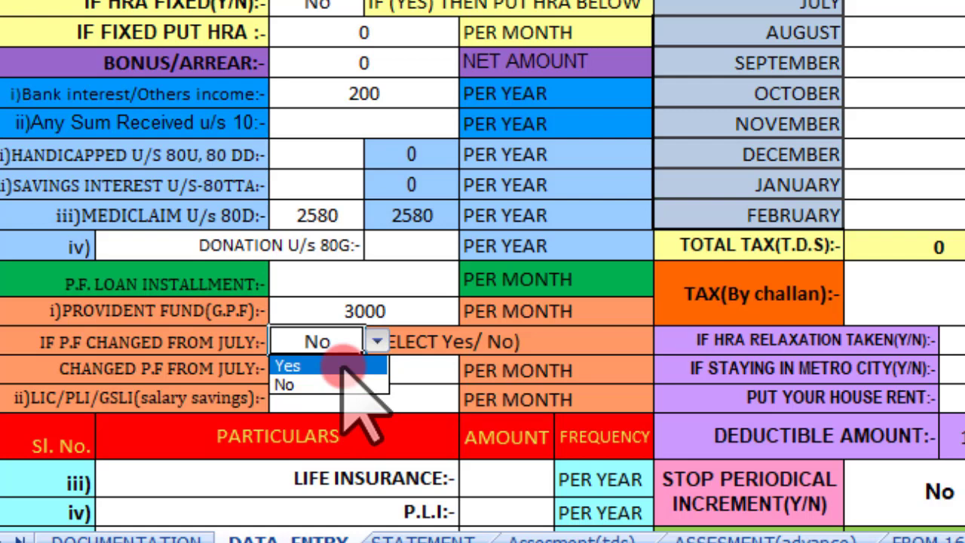
pyautogui.click(341, 366)
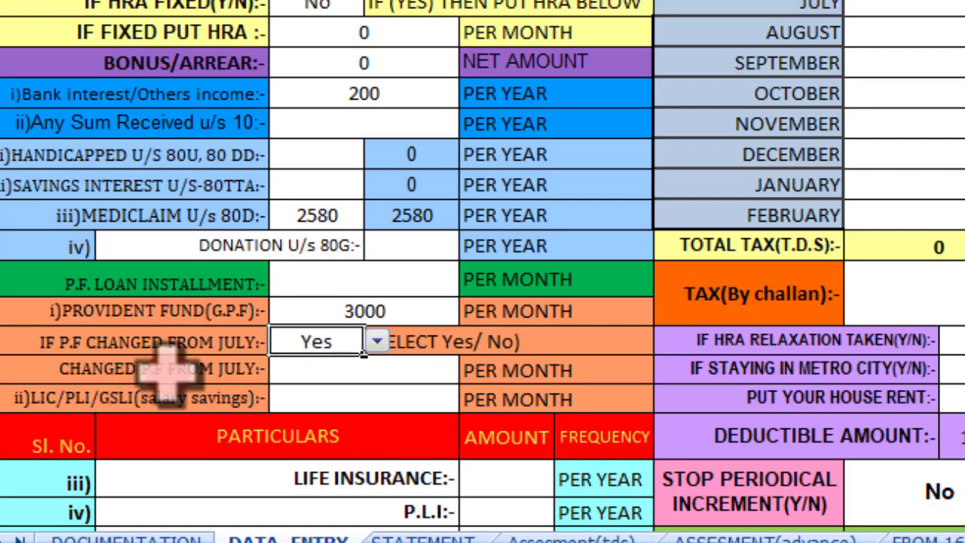
pyautogui.doubleClick(339, 373)
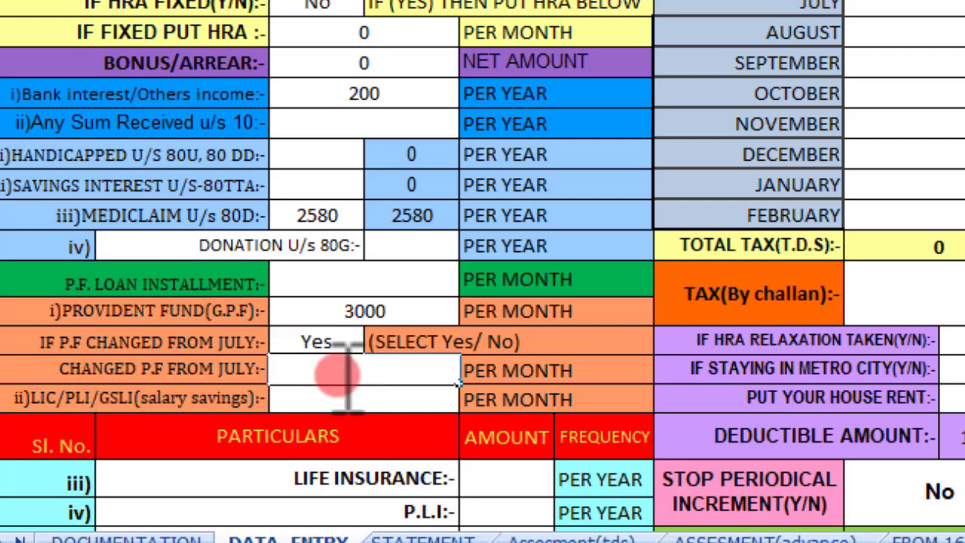
pyautogui.write('2500')
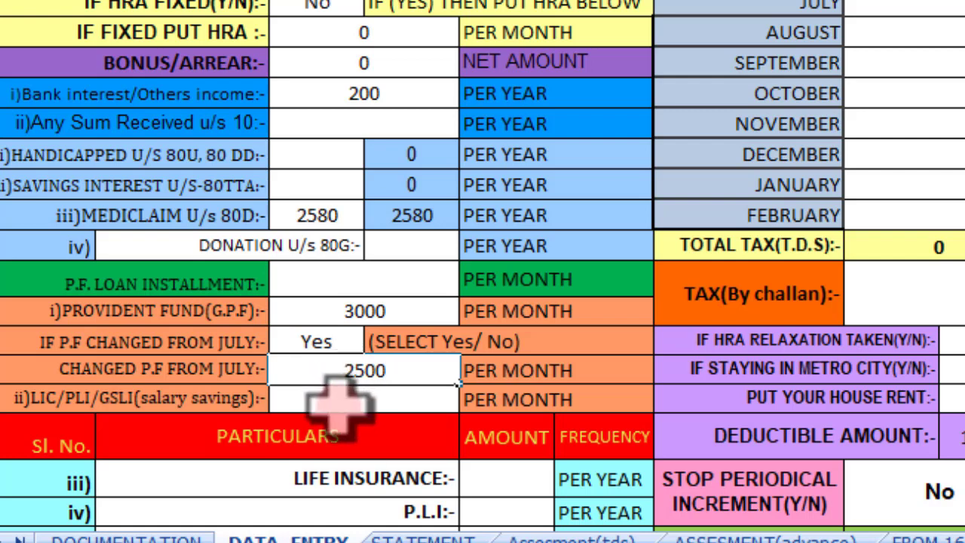
pyautogui.click(345, 394)
# Step: Revert IF P.F CHANGED FROM JULY to No and set CHANGED P.F FROM JULY to 0
pyautogui.click(353, 341)
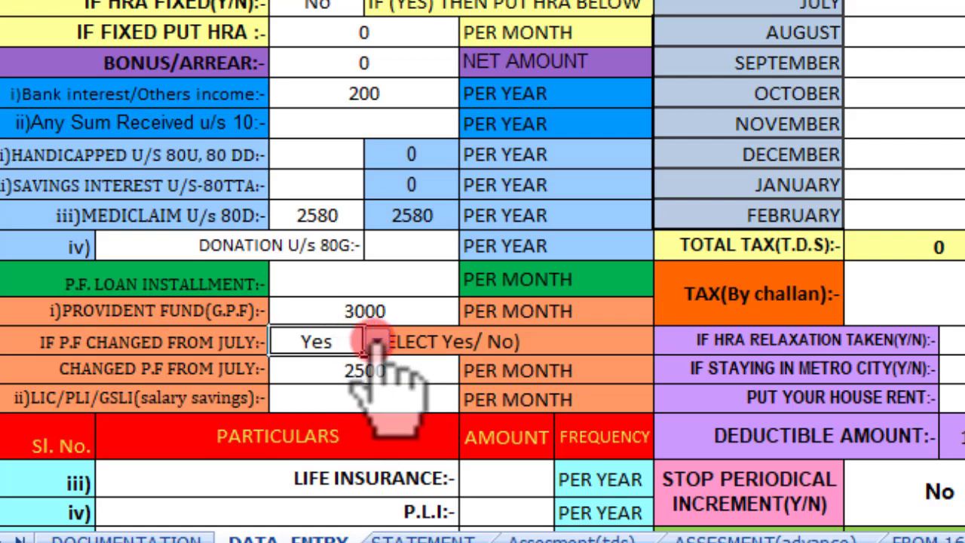
pyautogui.click(376, 341)
pyautogui.click(344, 383)
pyautogui.click(376, 342)
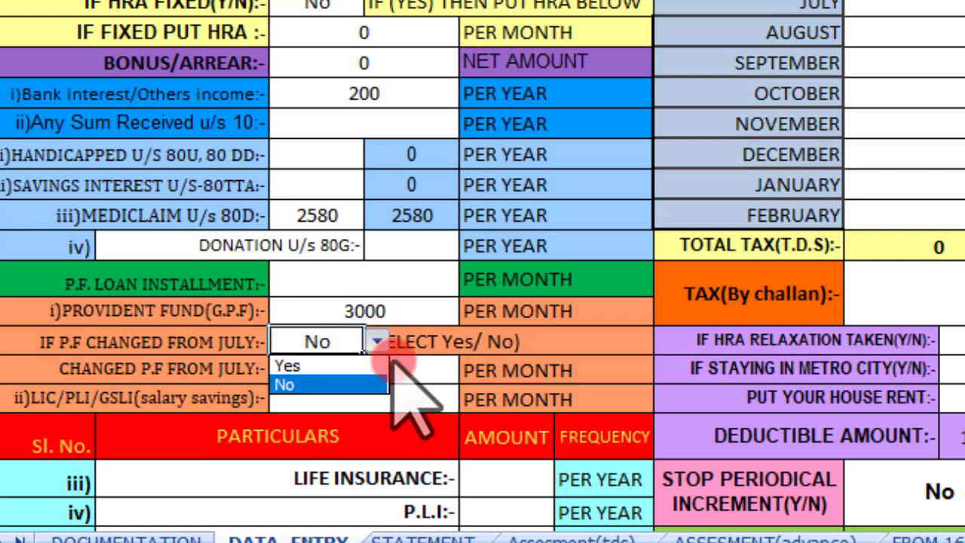
pyautogui.click(411, 369)
pyautogui.write('0')
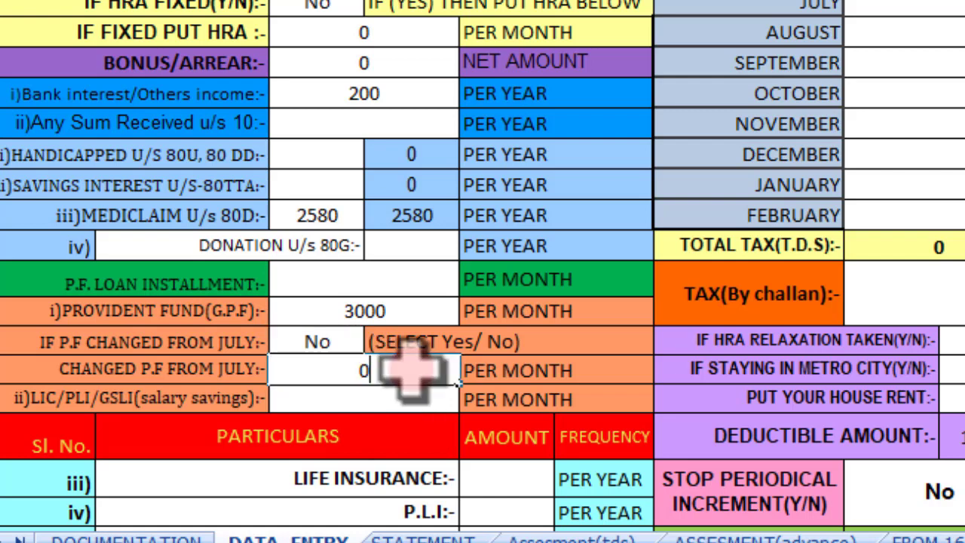
pyautogui.press('Return')
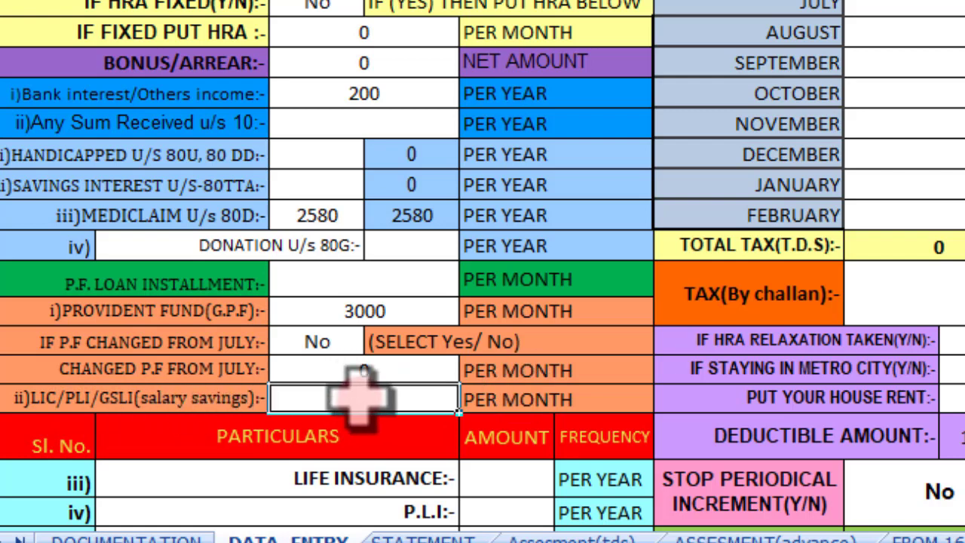
# Step: Enter Life Insurance 58000 and P.L.I. 25000 in the AMOUNT column
pyautogui.scroll(-1, 372, 409)
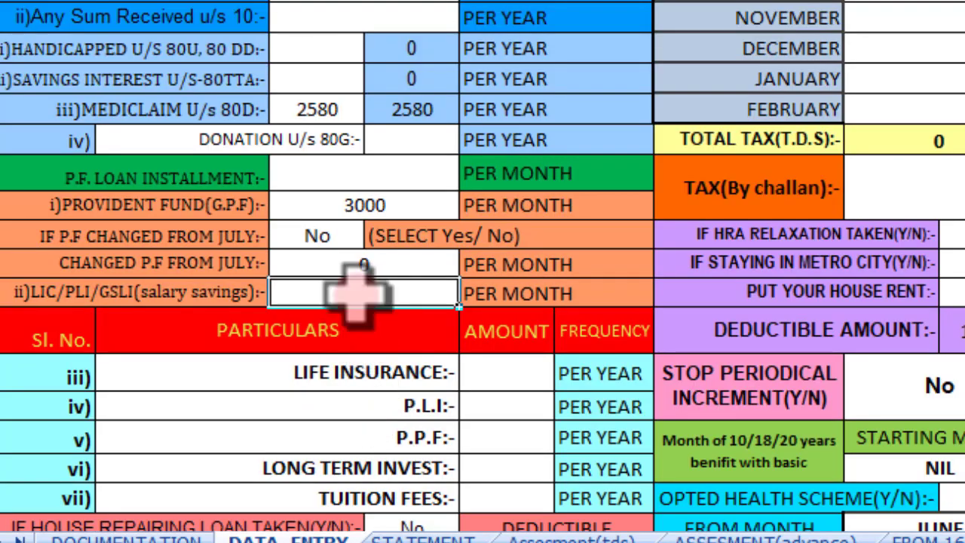
pyautogui.scroll(-1, 292, 380)
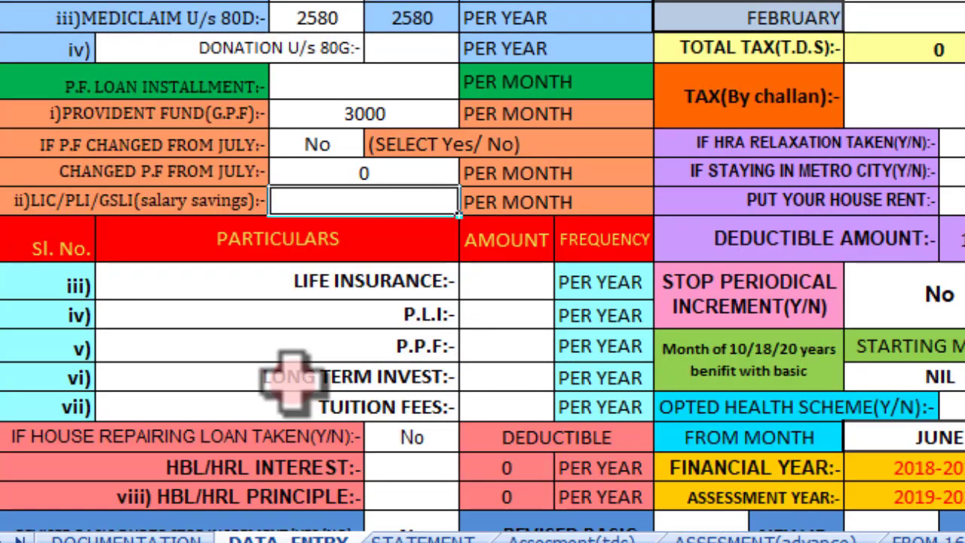
pyautogui.doubleClick(510, 284)
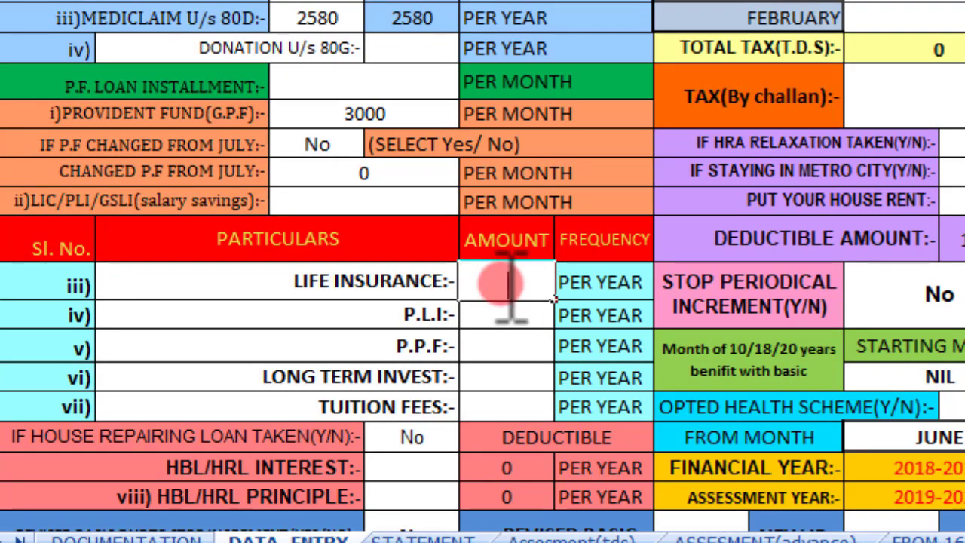
pyautogui.write('58000')
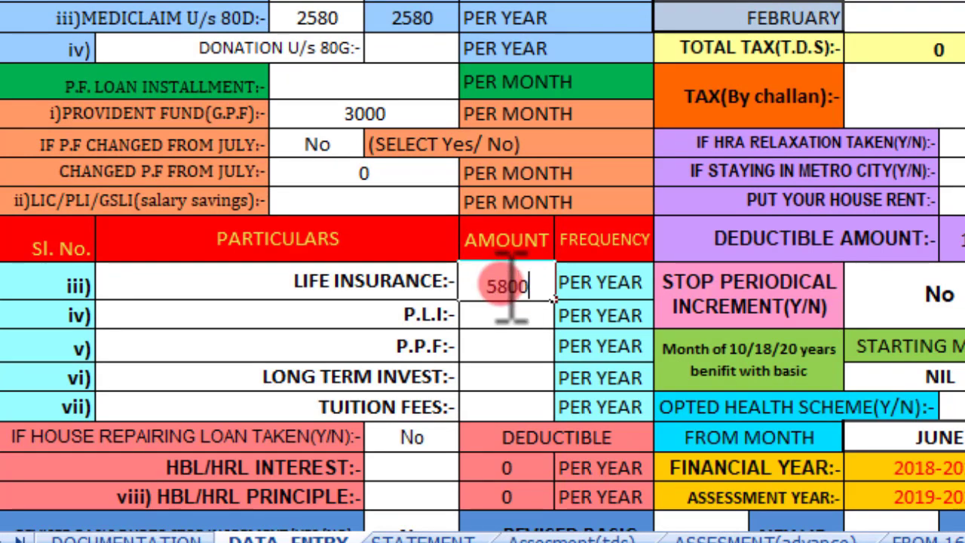
pyautogui.click(490, 315)
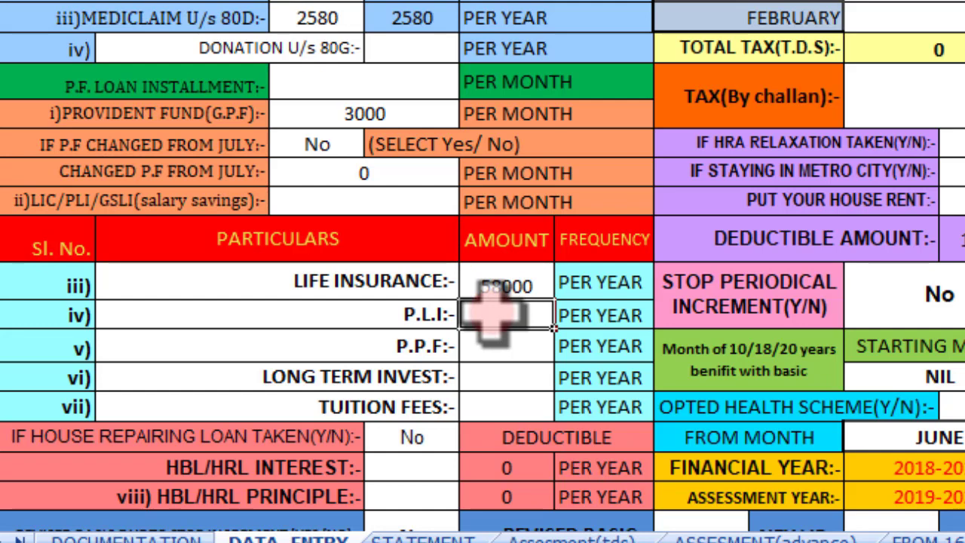
pyautogui.write('25000')
pyautogui.click(491, 345)
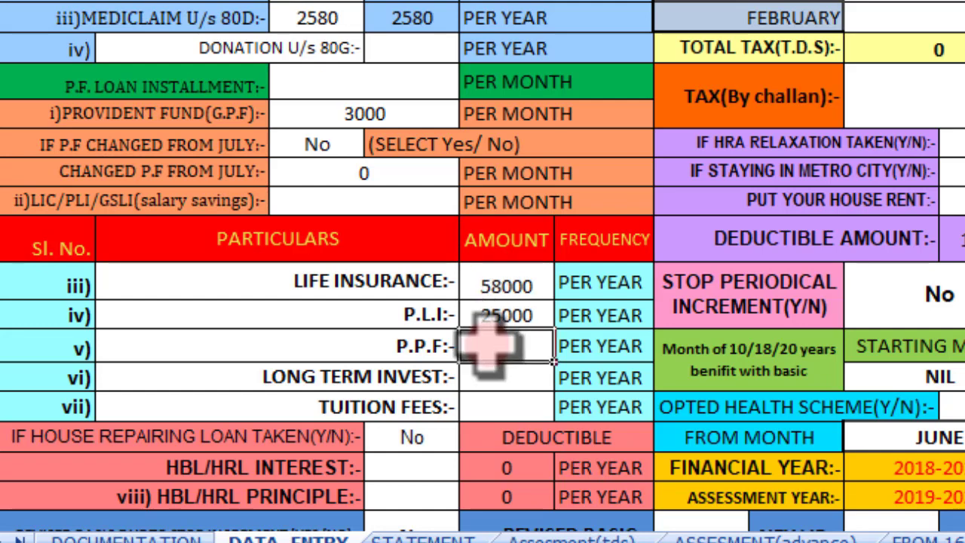
# Step: Enter P.P.F. 25800 and Tuition Fees 35000 in the AMOUNT column
pyautogui.doubleClick(488, 346)
pyautogui.write('25800')
pyautogui.click(493, 376)
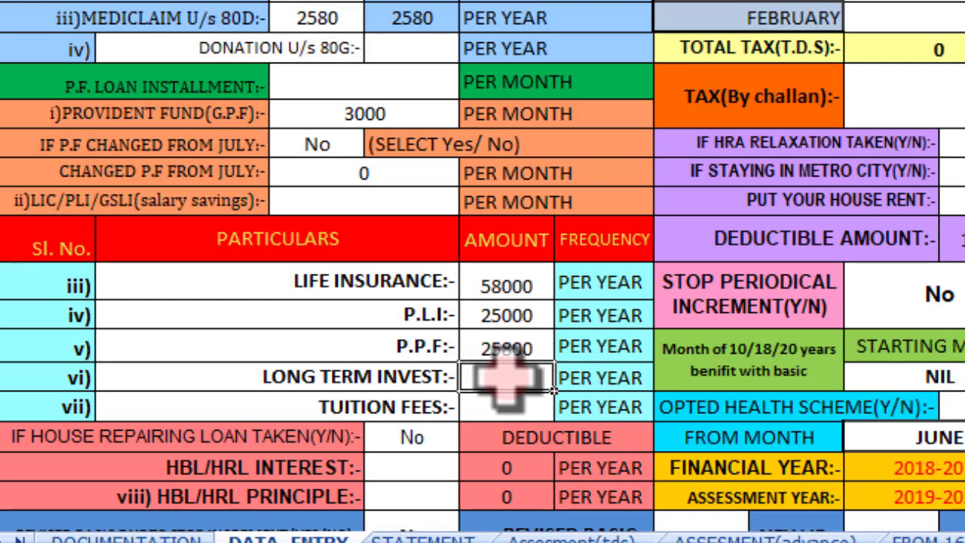
pyautogui.click(525, 406)
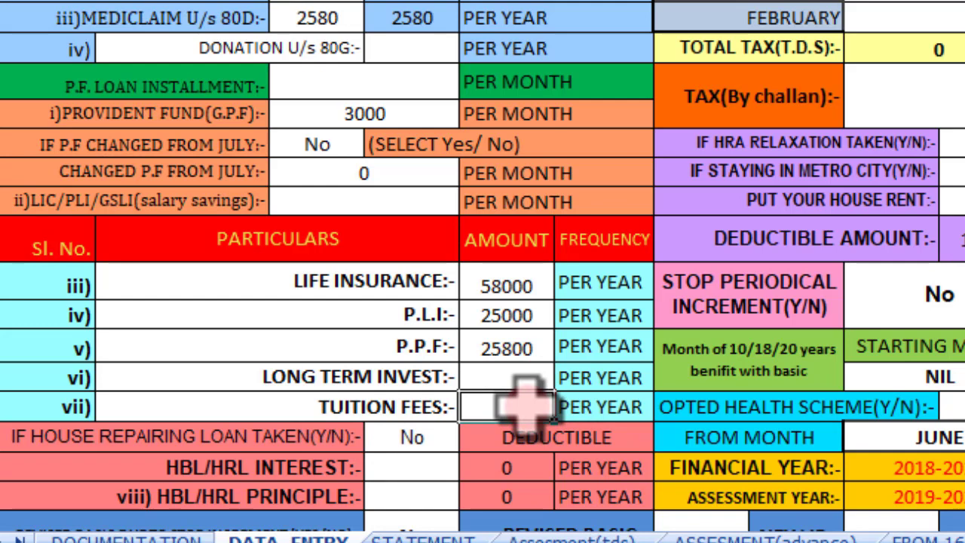
pyautogui.doubleClick(516, 404)
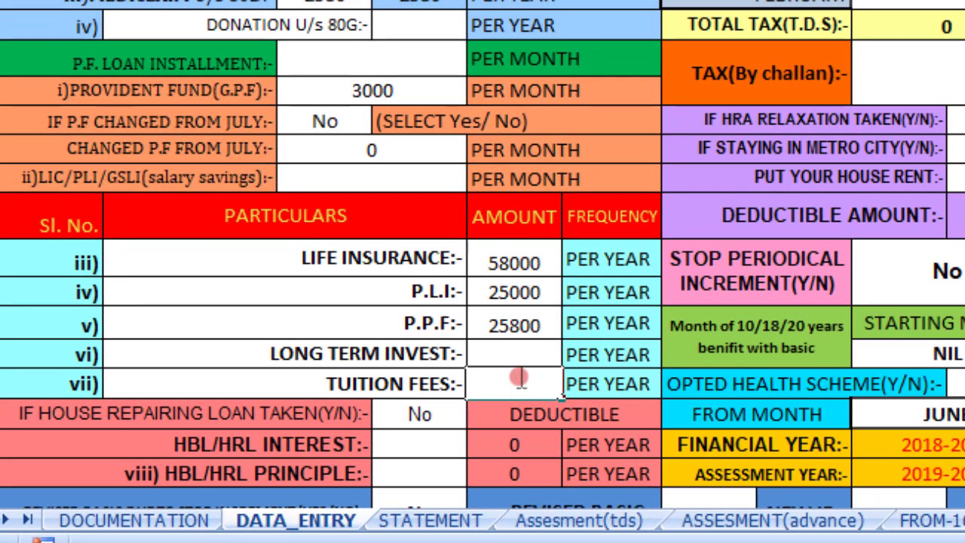
pyautogui.write('35000')
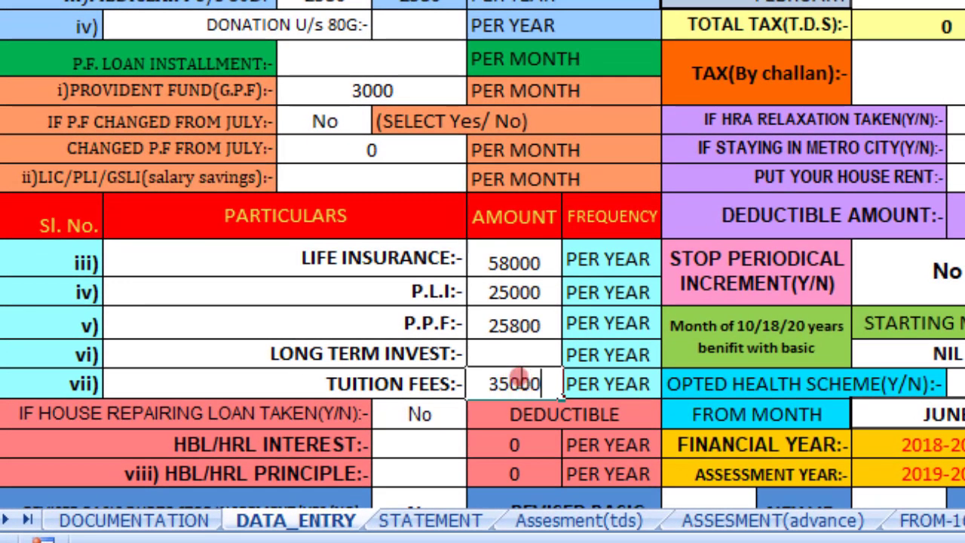
pyautogui.scroll(-1, 503, 323)
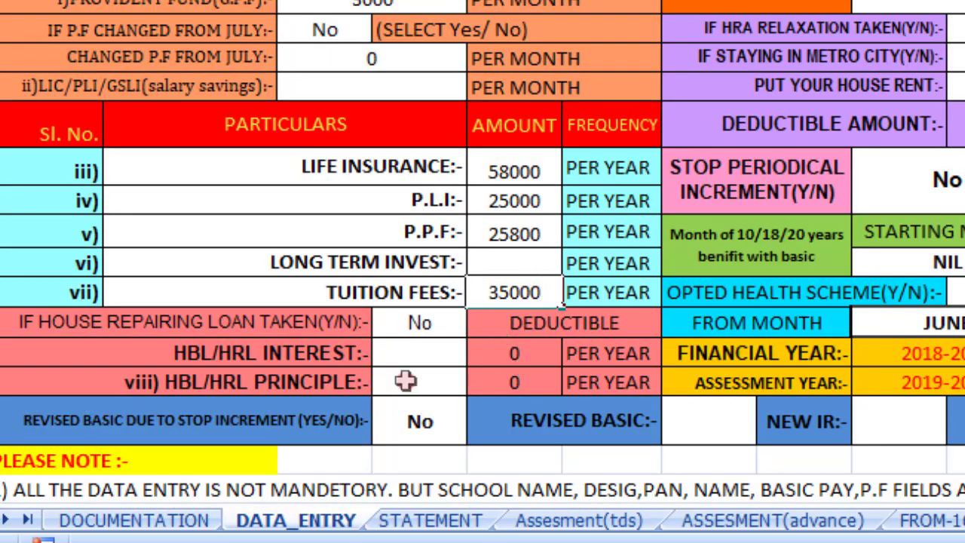
# Step: Commit the 35000 tuition fees and keep No for house repairing loan taken
pyautogui.click(408, 354)
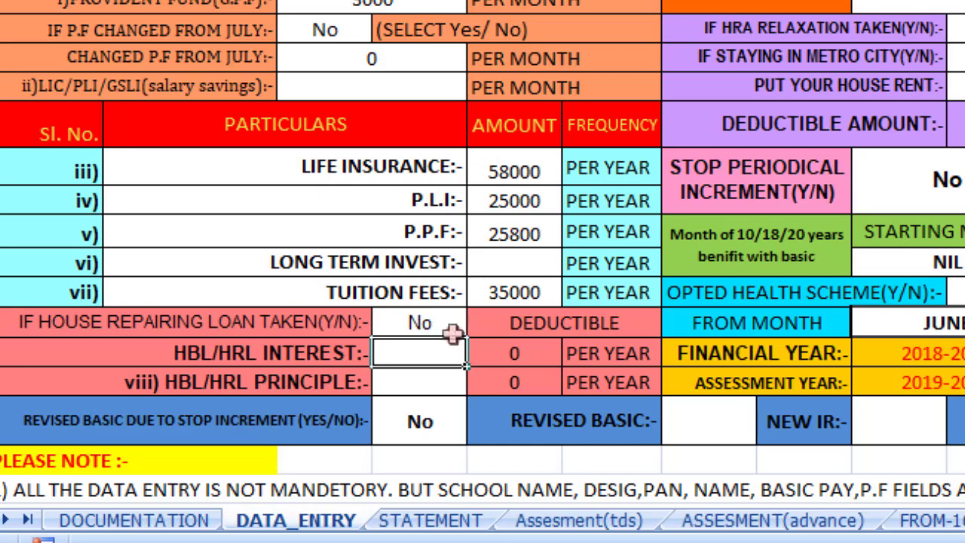
pyautogui.click(443, 321)
pyautogui.click(479, 323)
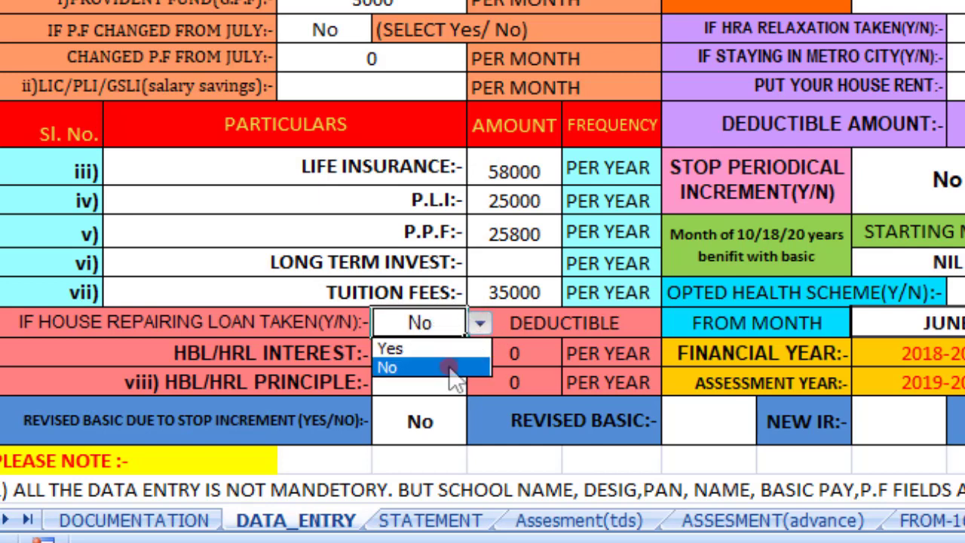
pyautogui.click(451, 368)
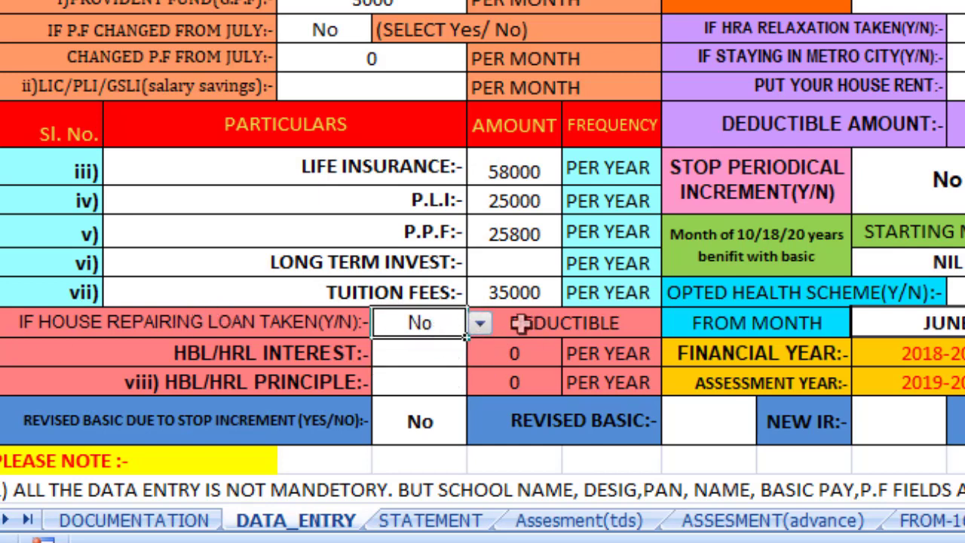
pyautogui.click(448, 330)
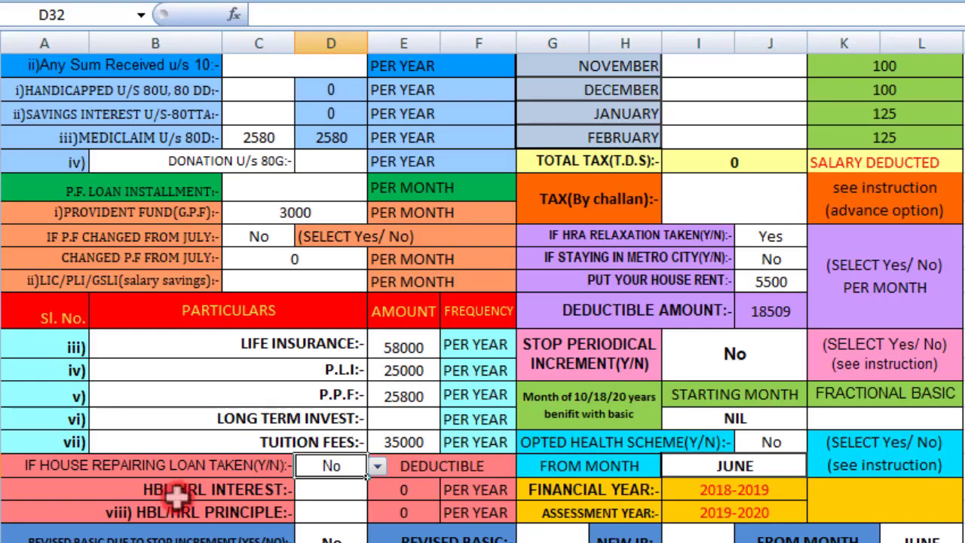
# Step: Set the HBL/HRL Principle amount to 0
pyautogui.doubleClick(329, 489)
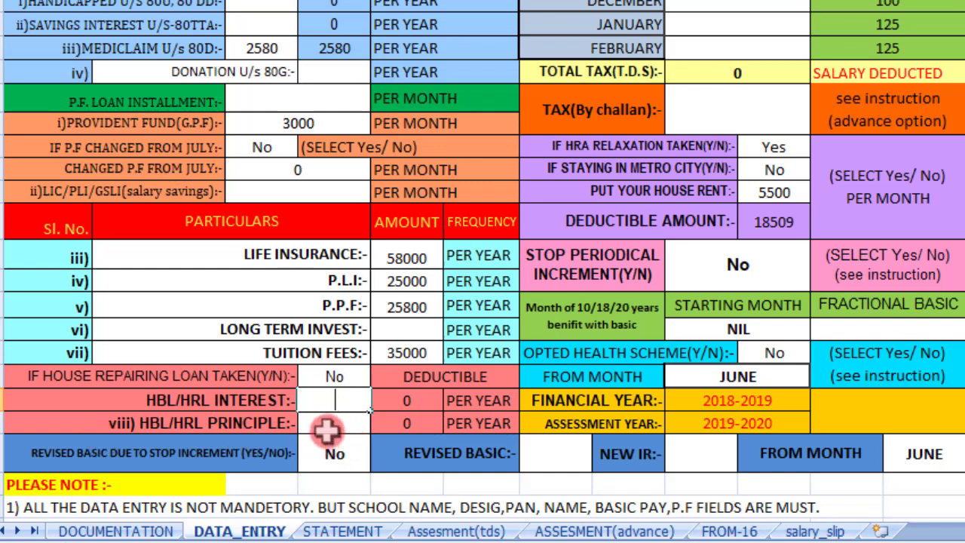
pyautogui.click(334, 422)
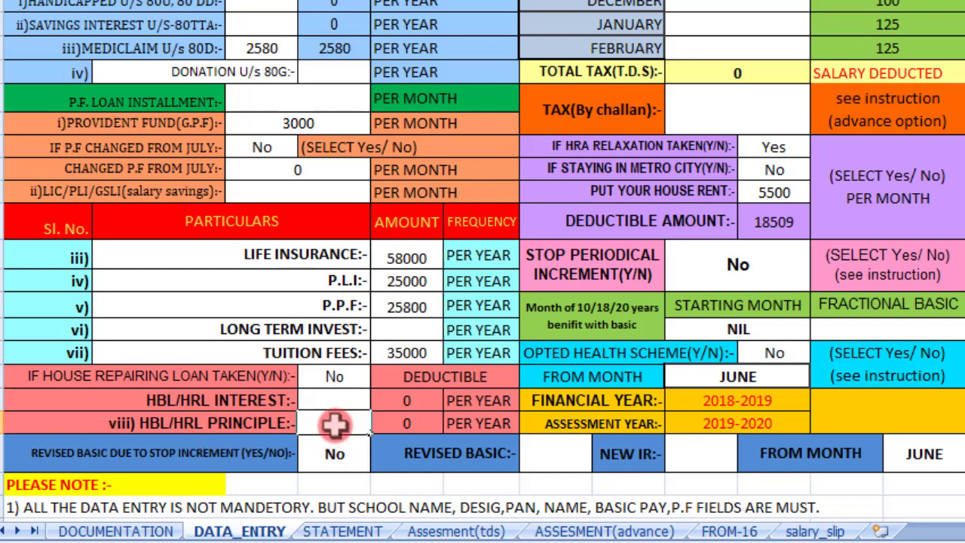
pyautogui.write('20000')
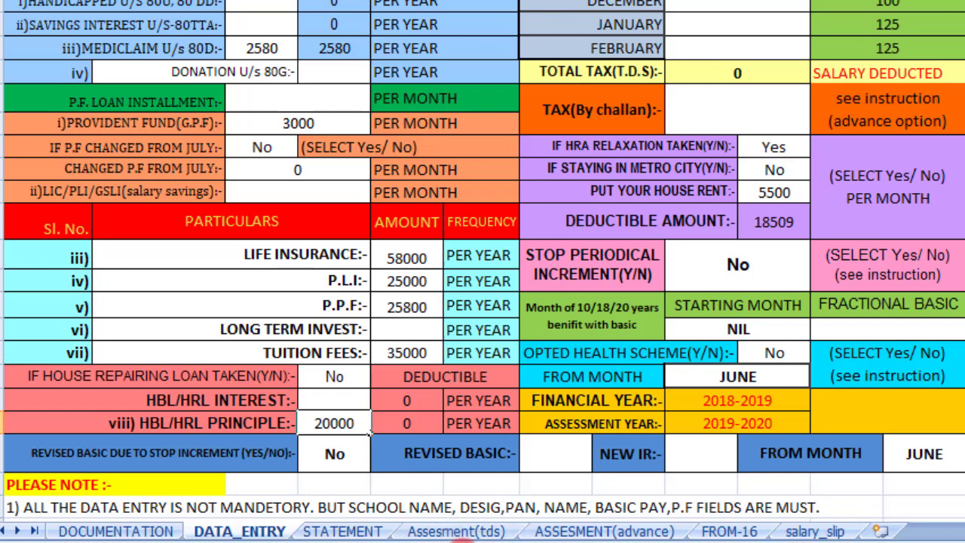
pyautogui.press('BackSpace')
pyautogui.press('BackSpace')
pyautogui.press('BackSpace')
pyautogui.press('BackSpace')
pyautogui.write('0')
pyautogui.click(334, 397)
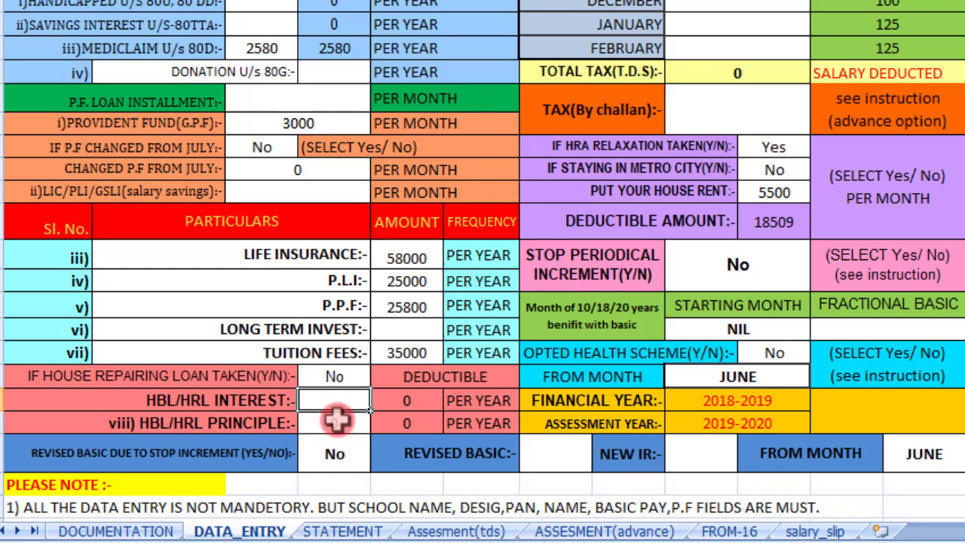
pyautogui.click(340, 423)
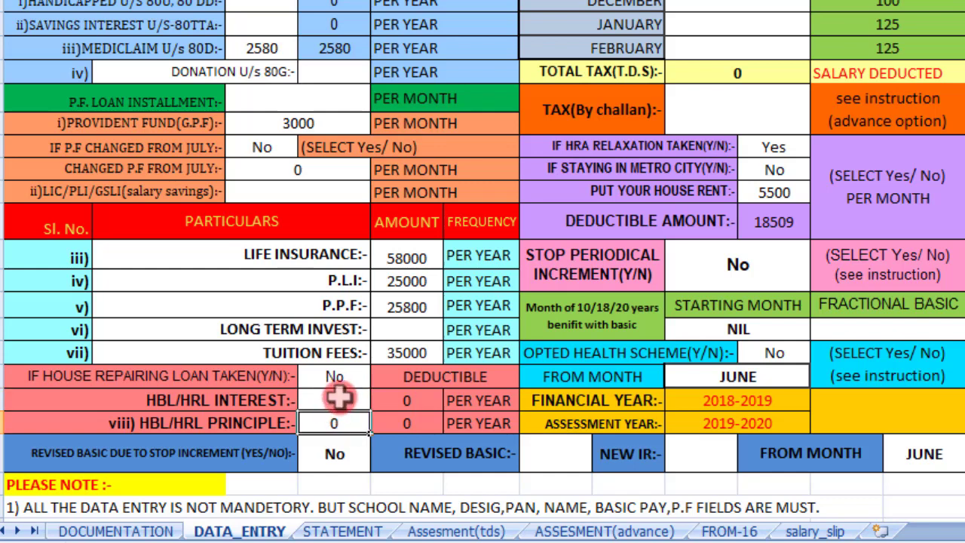
pyautogui.click(339, 397)
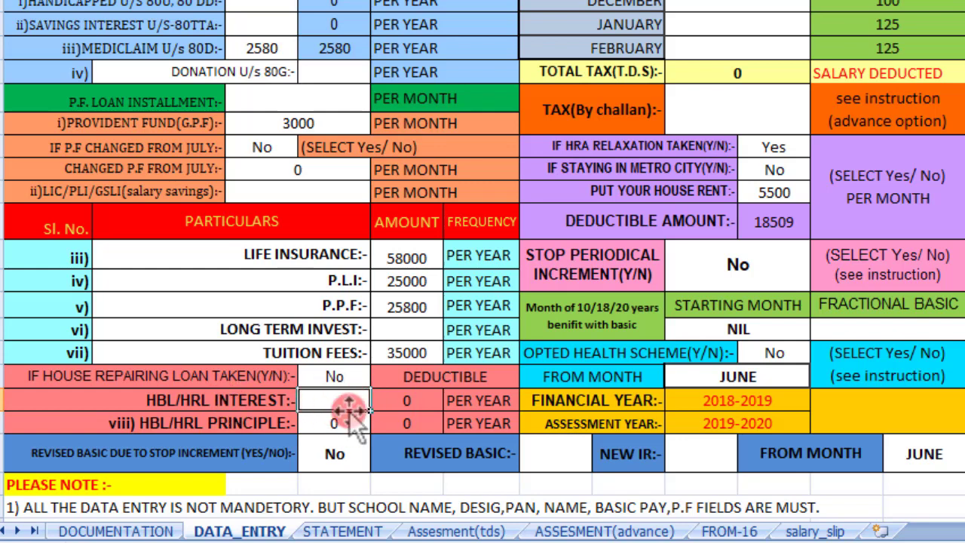
pyautogui.click(340, 425)
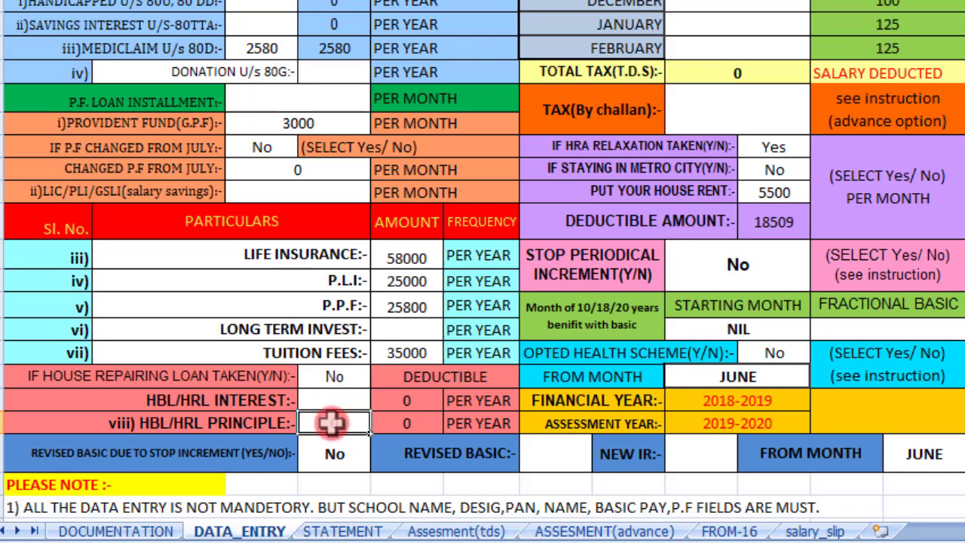
pyautogui.scroll(-1, 335, 407)
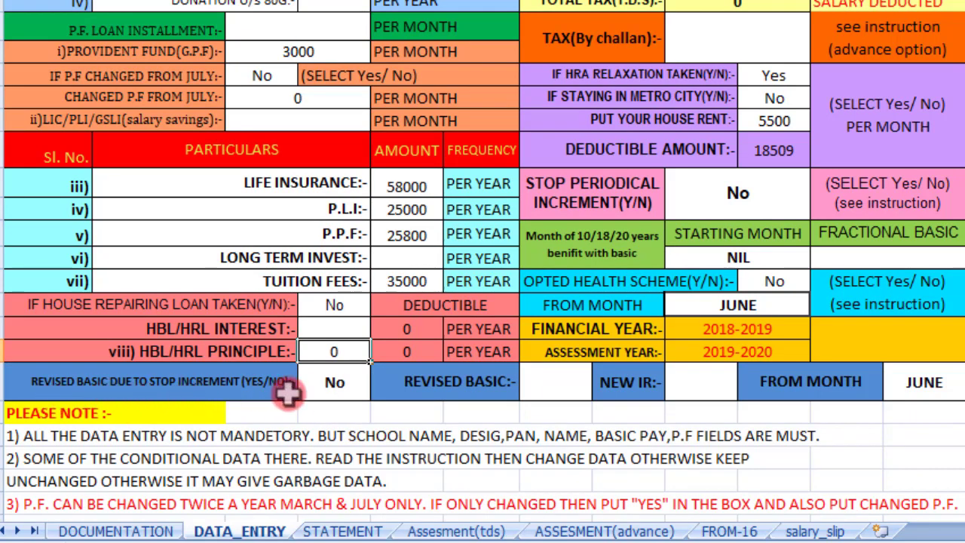
# Step: Set REVISED BASIC DUE TO STOP INCREMENT to Yes, leaving FROM MONTH at JUNE
pyautogui.click(335, 385)
pyautogui.click(379, 389)
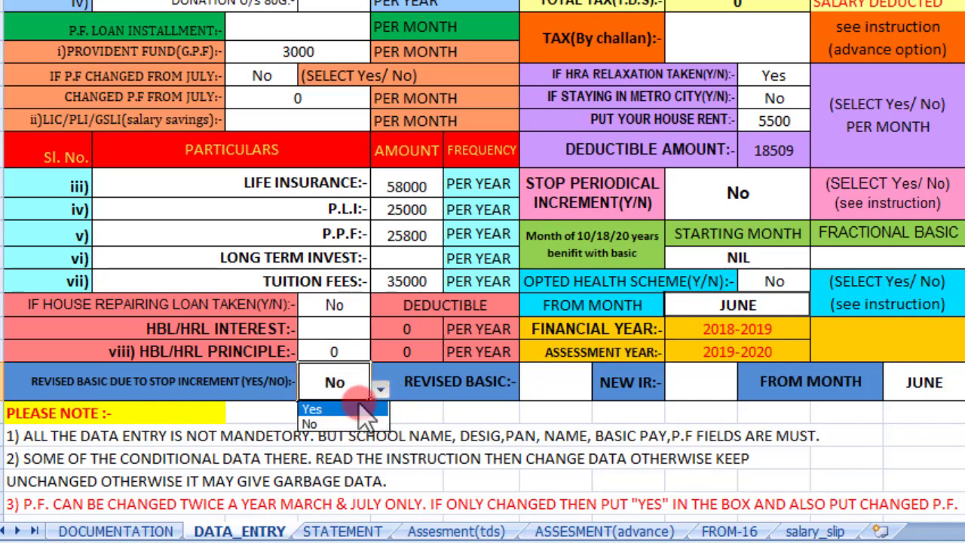
pyautogui.click(362, 404)
pyautogui.click(558, 385)
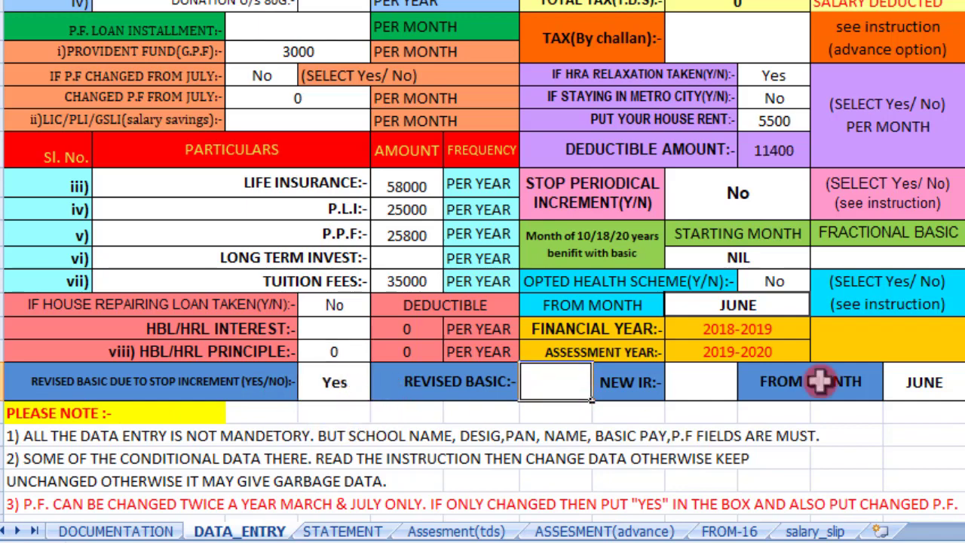
pyautogui.click(708, 388)
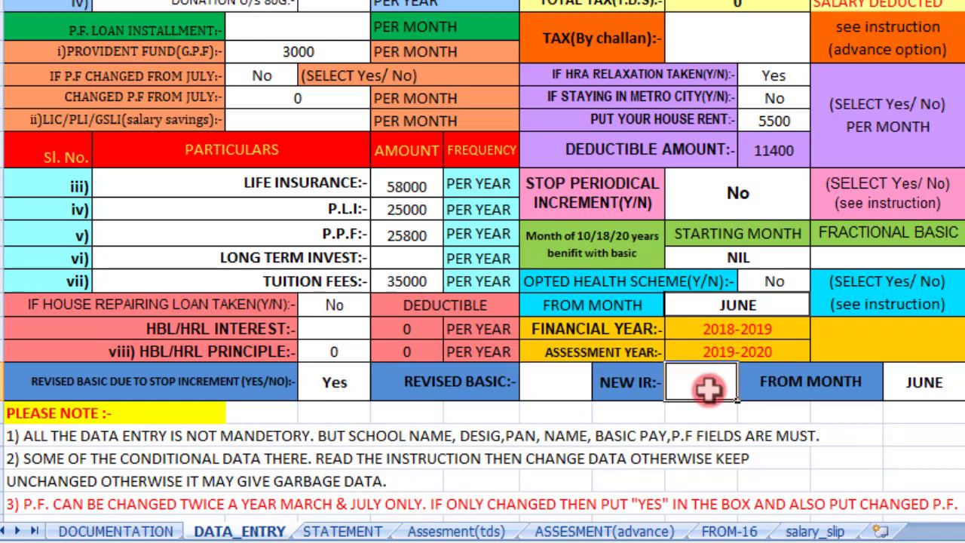
pyautogui.click(928, 382)
pyautogui.click(955, 384)
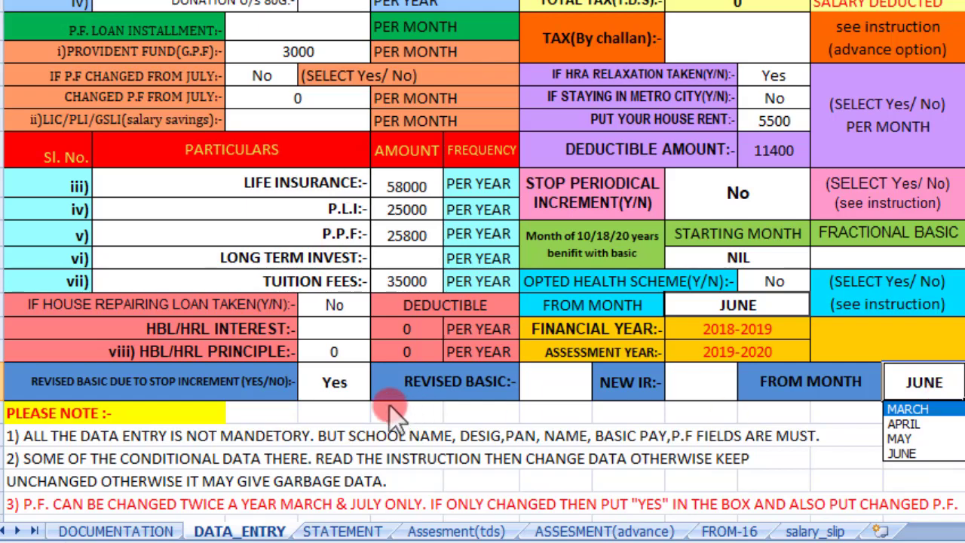
pyautogui.click(343, 385)
pyautogui.click(379, 388)
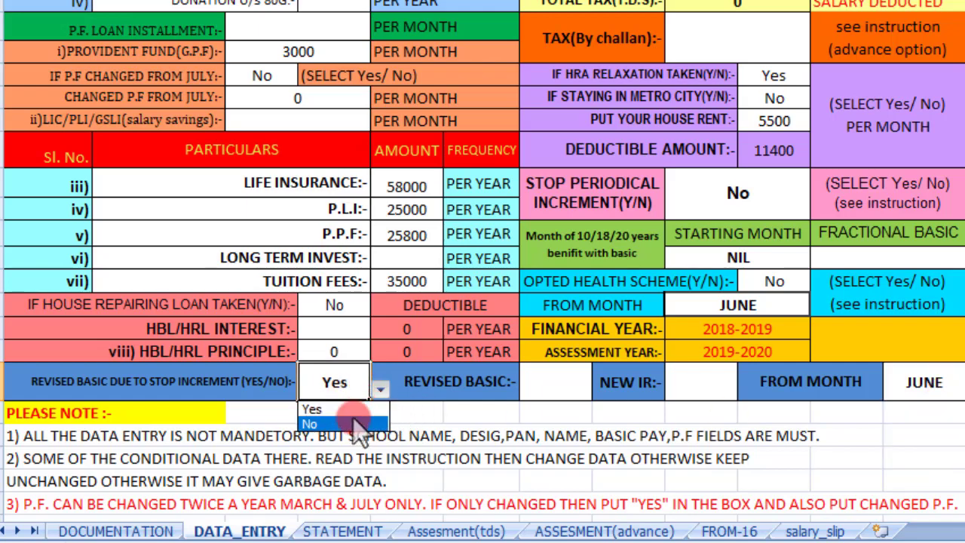
pyautogui.click(357, 409)
pyautogui.scroll(6, 930, 385)
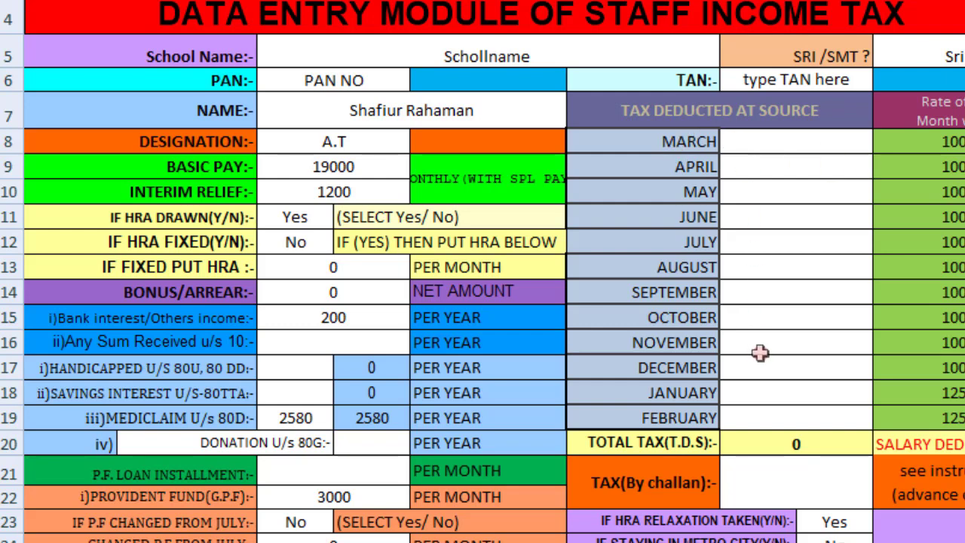
pyautogui.click(783, 190)
pyautogui.doubleClick(784, 190)
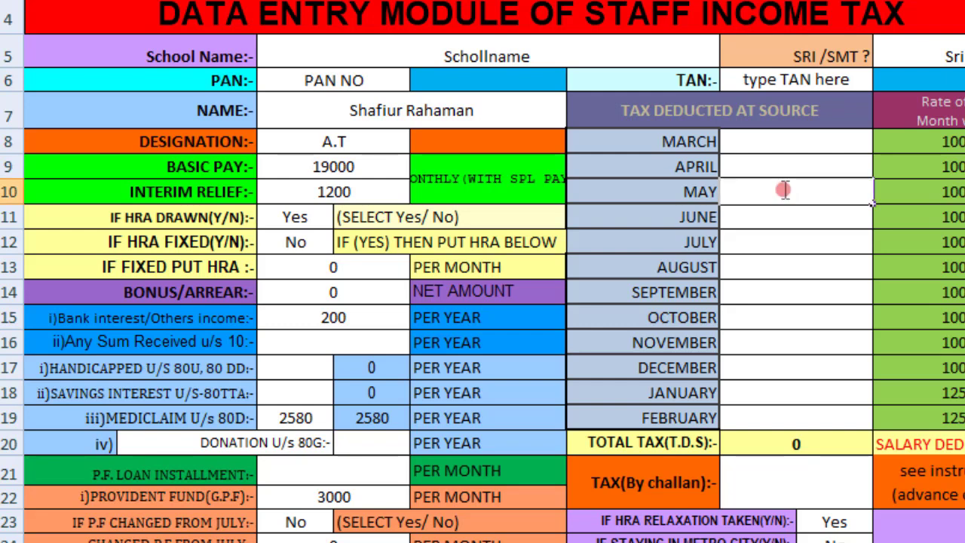
pyautogui.write('100')
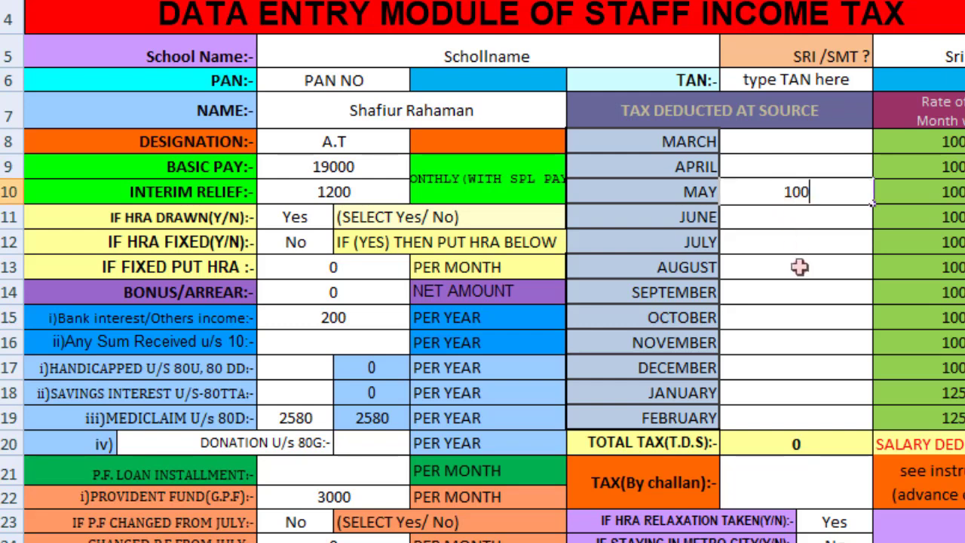
pyautogui.click(801, 273)
pyautogui.doubleClick(801, 273)
pyautogui.write('100')
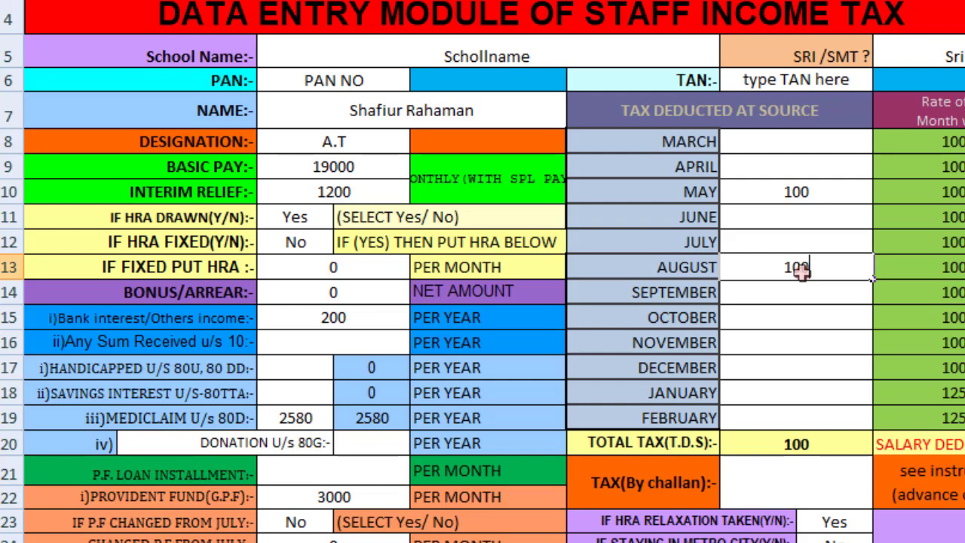
pyautogui.click(807, 315)
pyautogui.doubleClick(807, 315)
pyautogui.write('100')
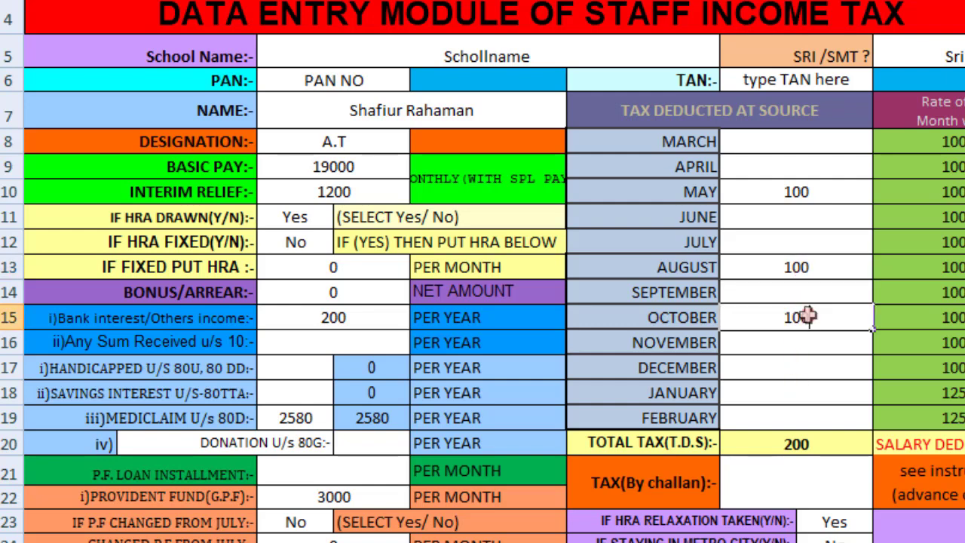
pyautogui.click(813, 363)
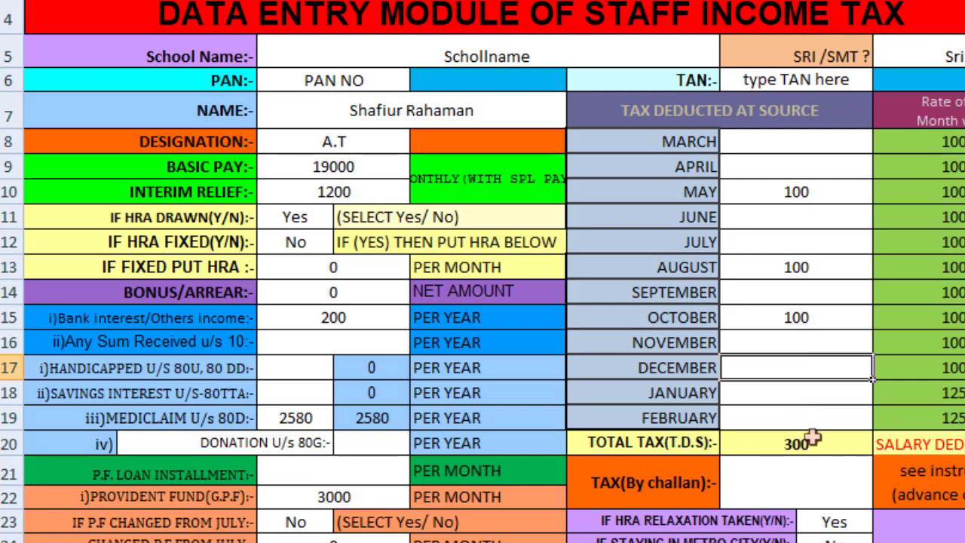
pyautogui.scroll(-2, 812, 438)
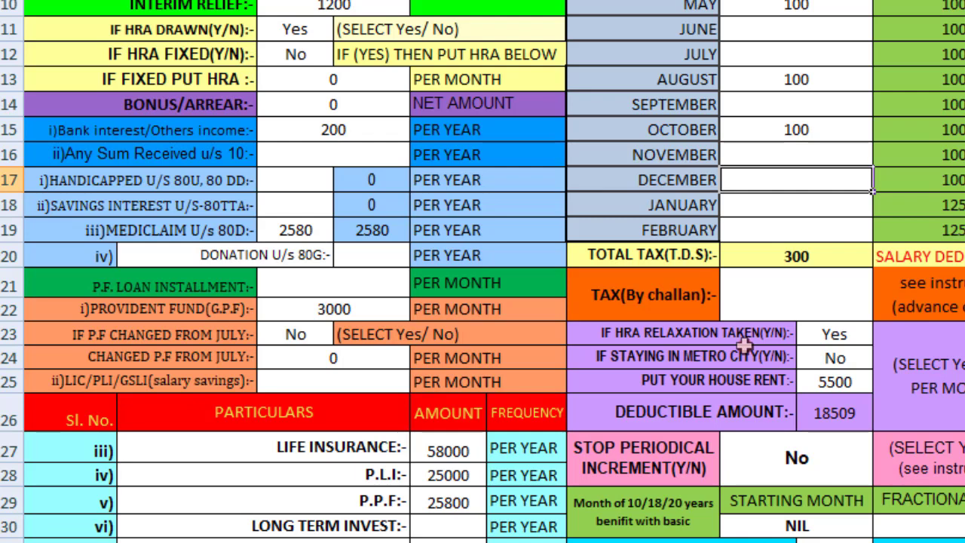
# Step: Try HRA relaxation No with a house rent of 0, then set HRA relaxation back to Yes
pyautogui.click(836, 333)
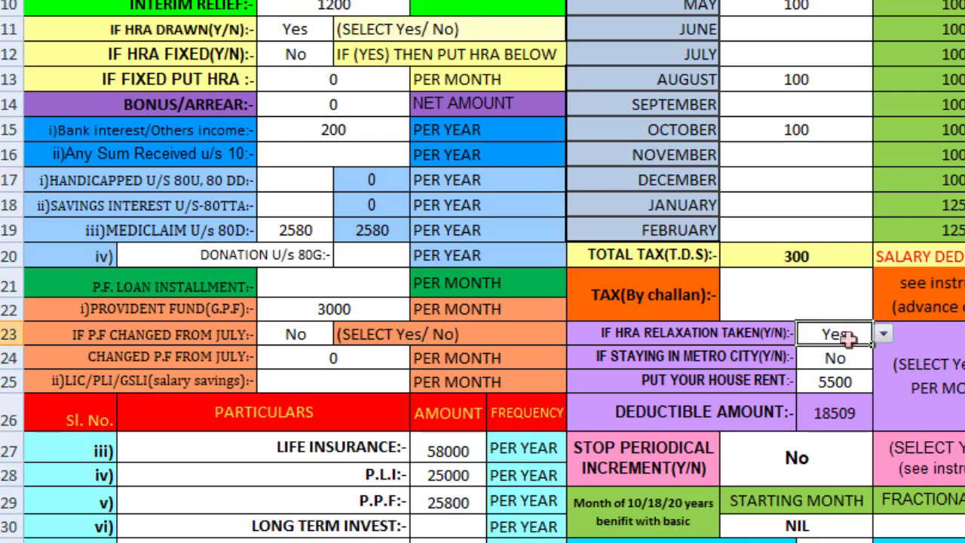
pyautogui.click(881, 333)
pyautogui.click(866, 369)
pyautogui.click(855, 379)
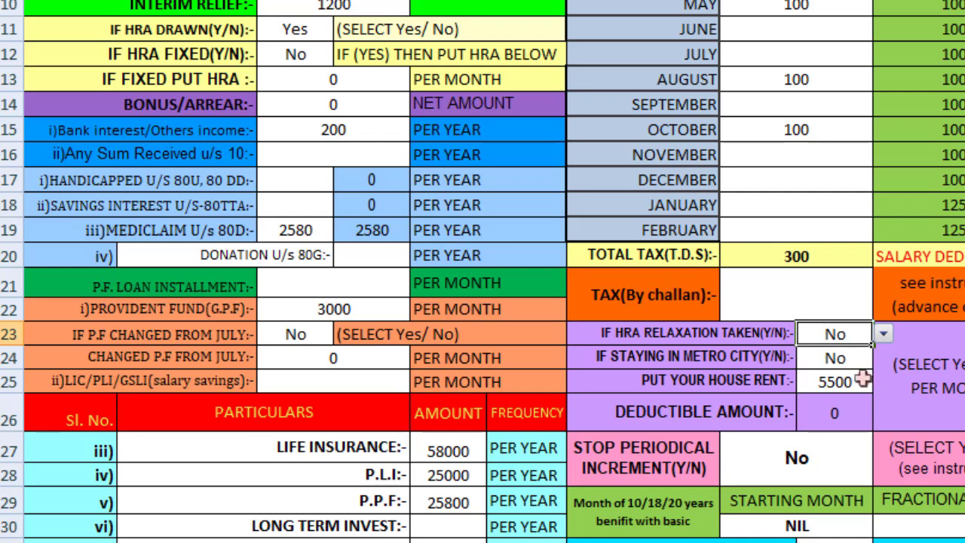
pyautogui.write('0')
pyautogui.press('Return')
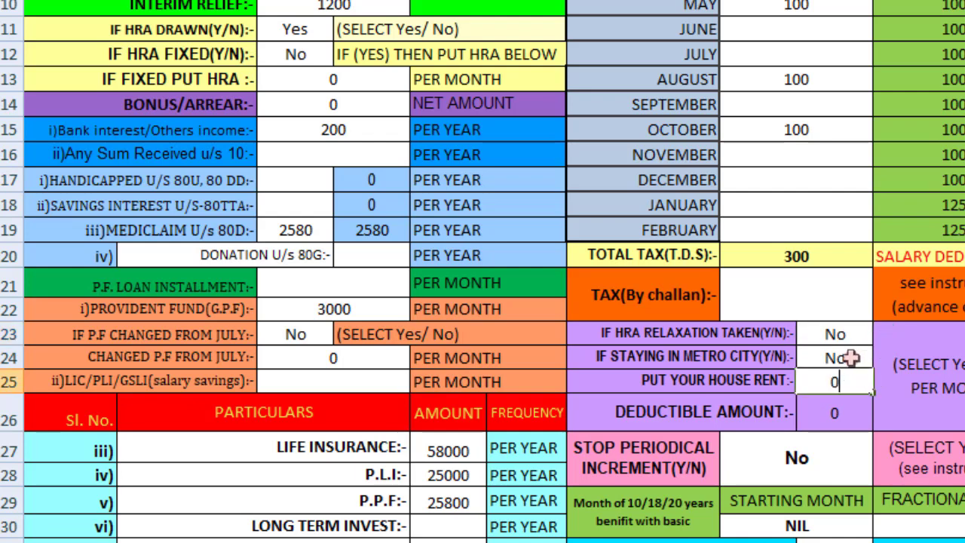
pyautogui.click(850, 357)
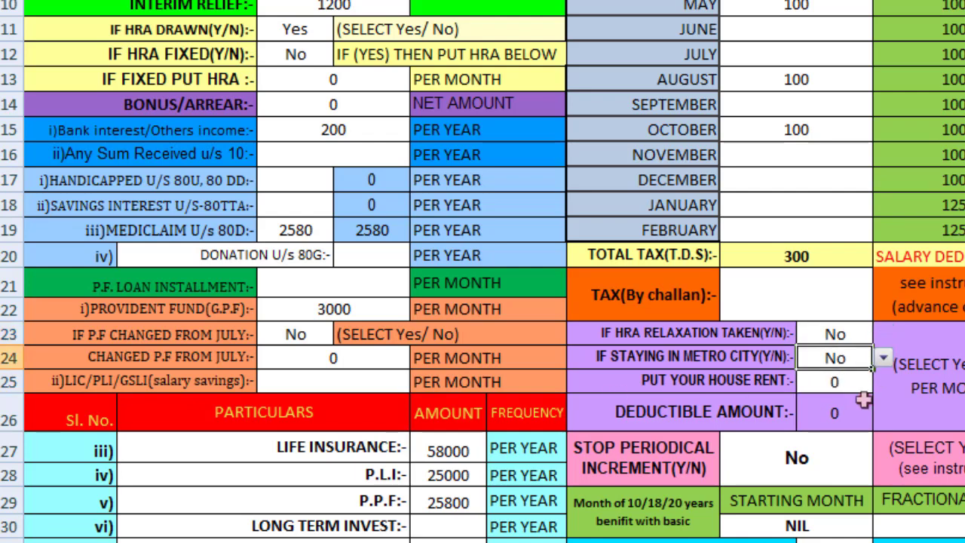
pyautogui.click(862, 336)
pyautogui.click(883, 334)
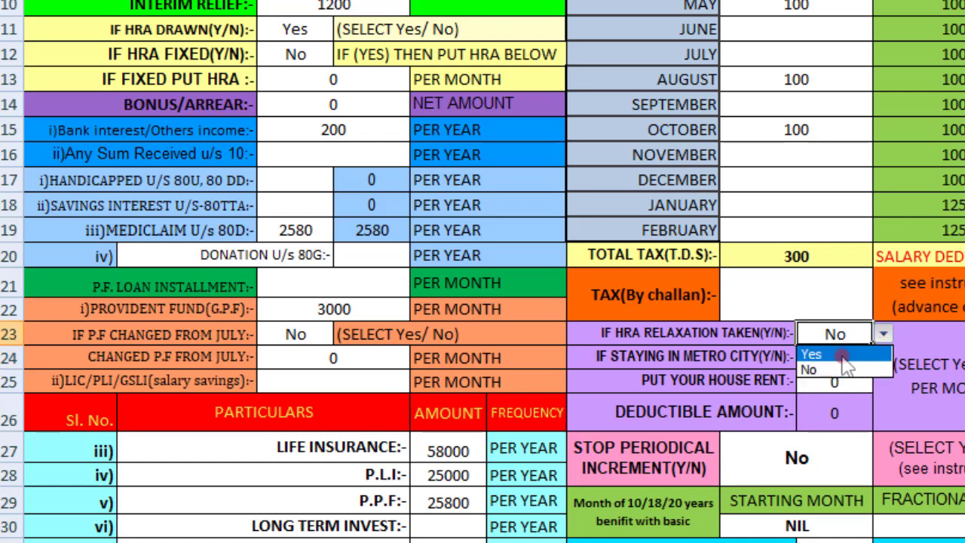
pyautogui.click(835, 353)
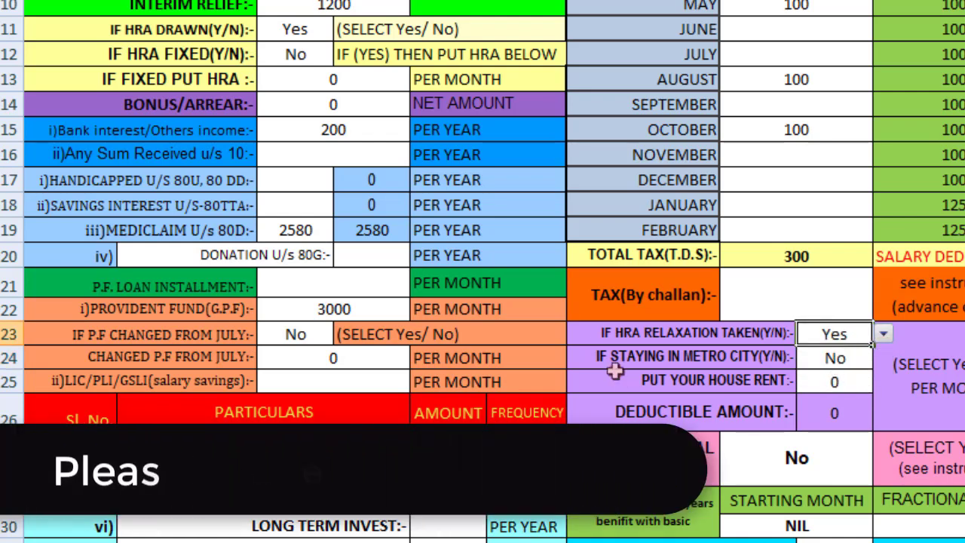
# Step: Set metro city to No and enter a house rent of 48000
pyautogui.click(858, 360)
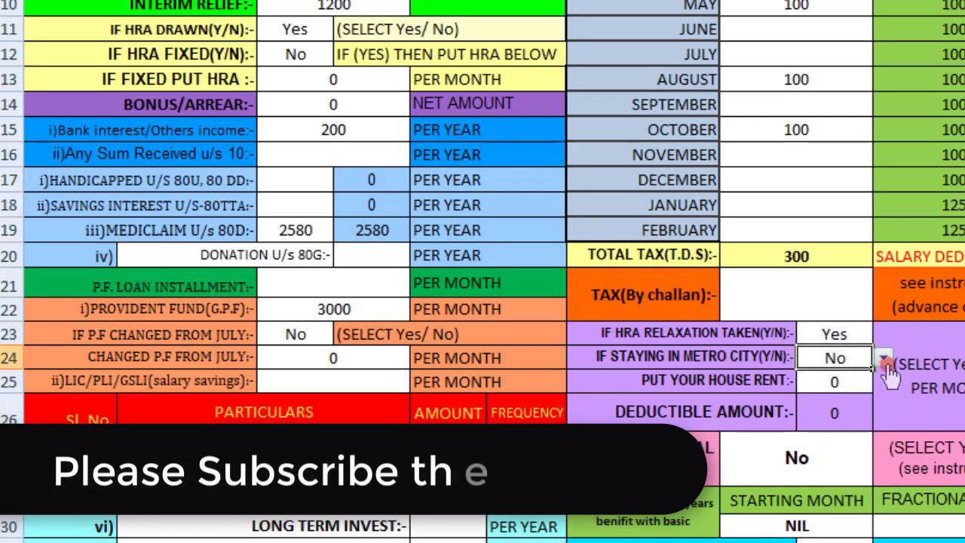
pyautogui.click(883, 357)
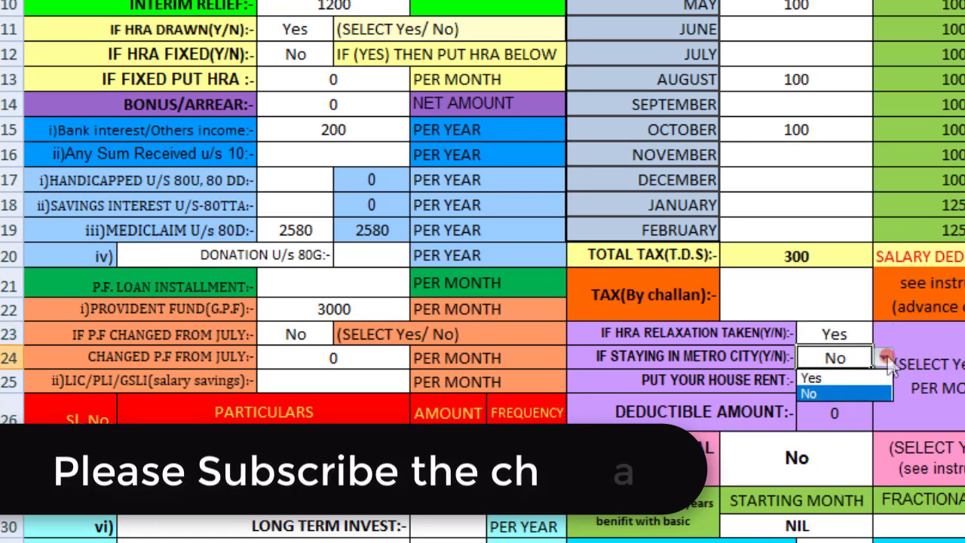
pyautogui.click(846, 398)
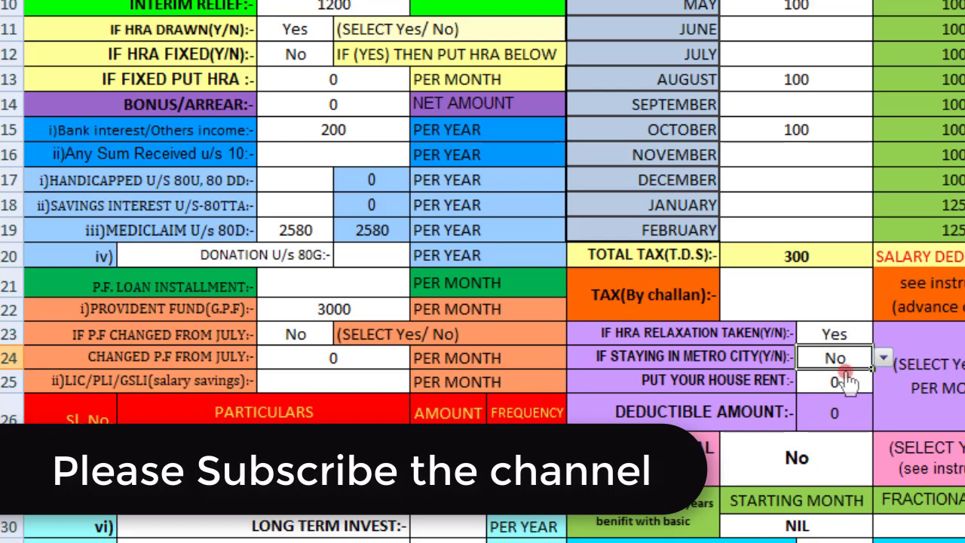
pyautogui.click(847, 381)
pyautogui.press('Delete')
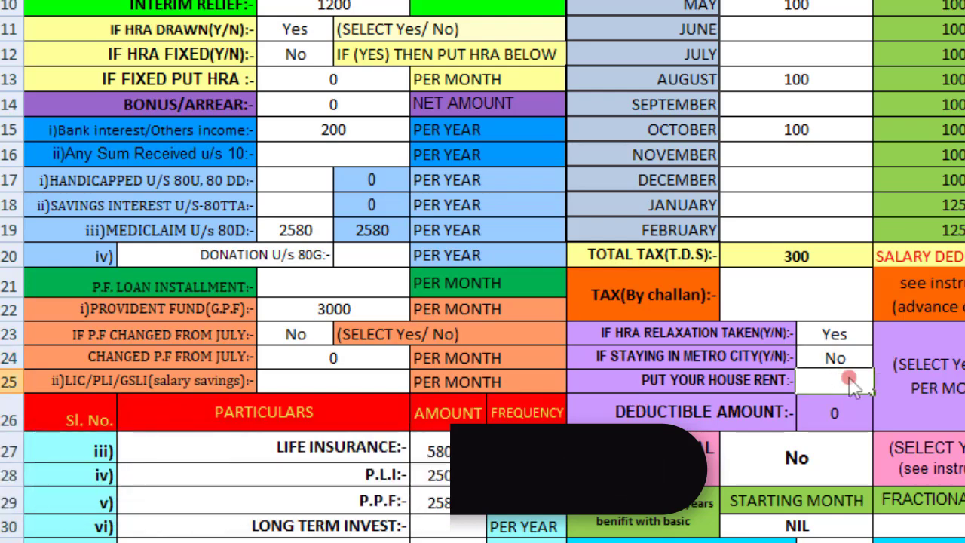
pyautogui.write('2')
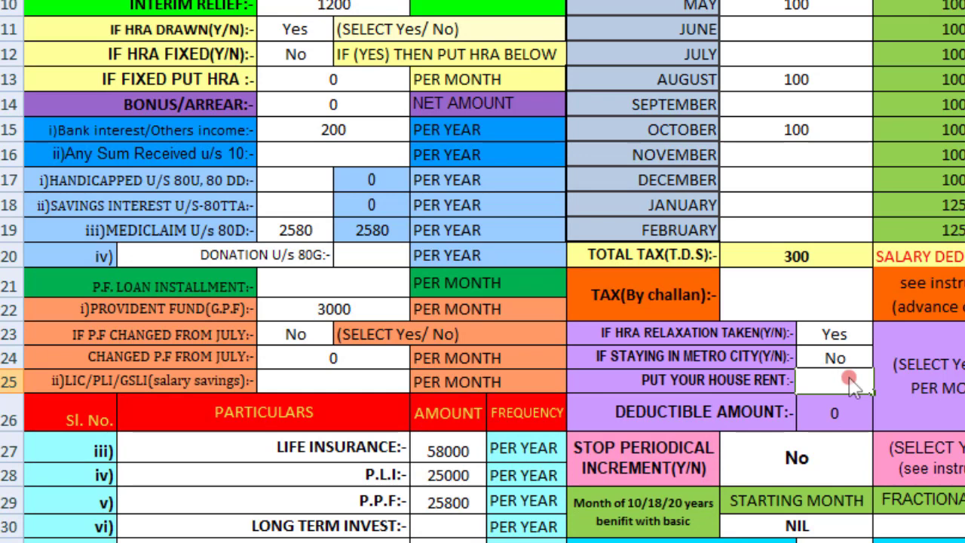
pyautogui.write('48000')
pyautogui.press('Return')
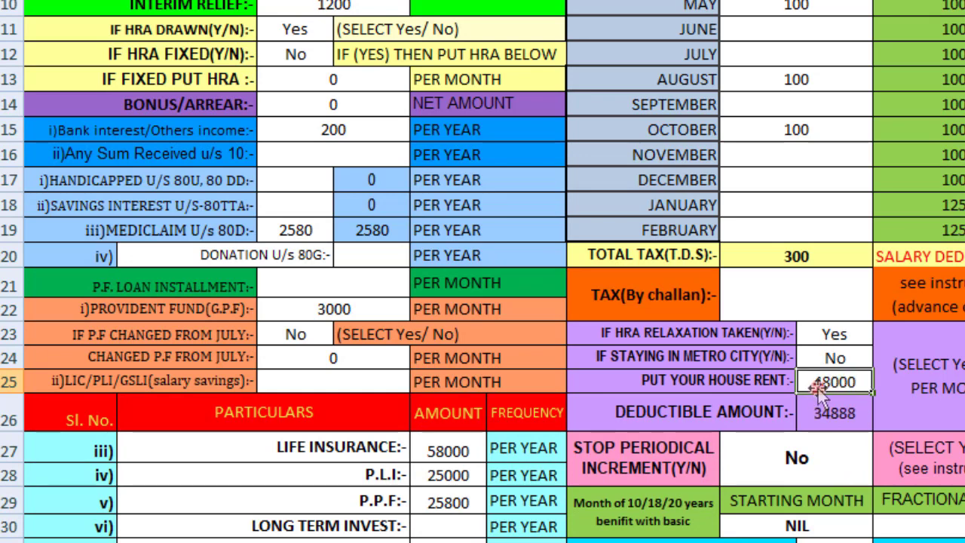
pyautogui.scroll(-2, 814, 385)
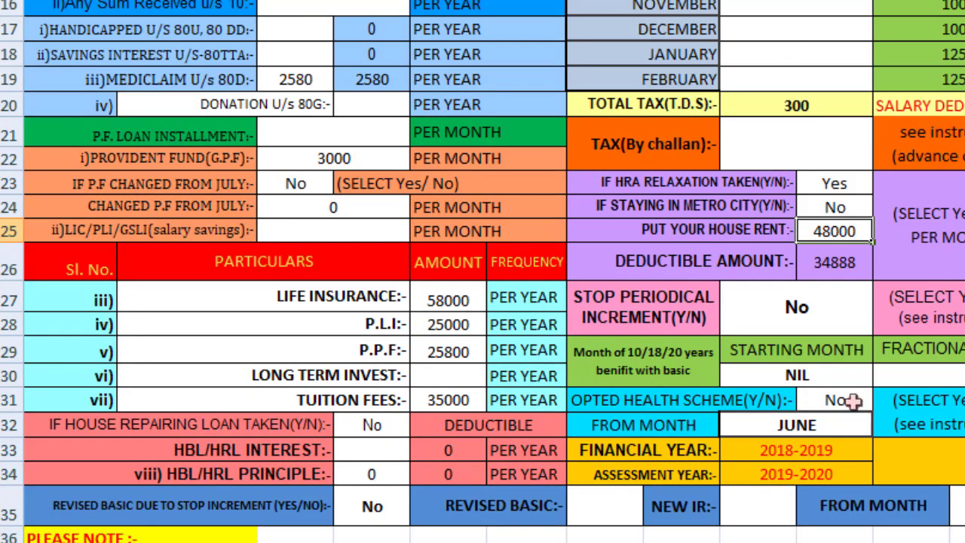
pyautogui.click(857, 402)
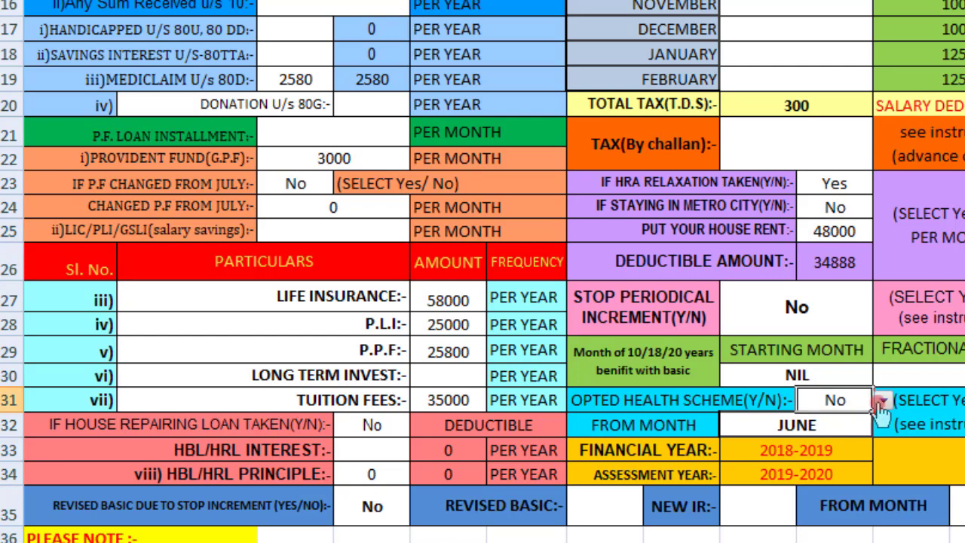
pyautogui.click(882, 400)
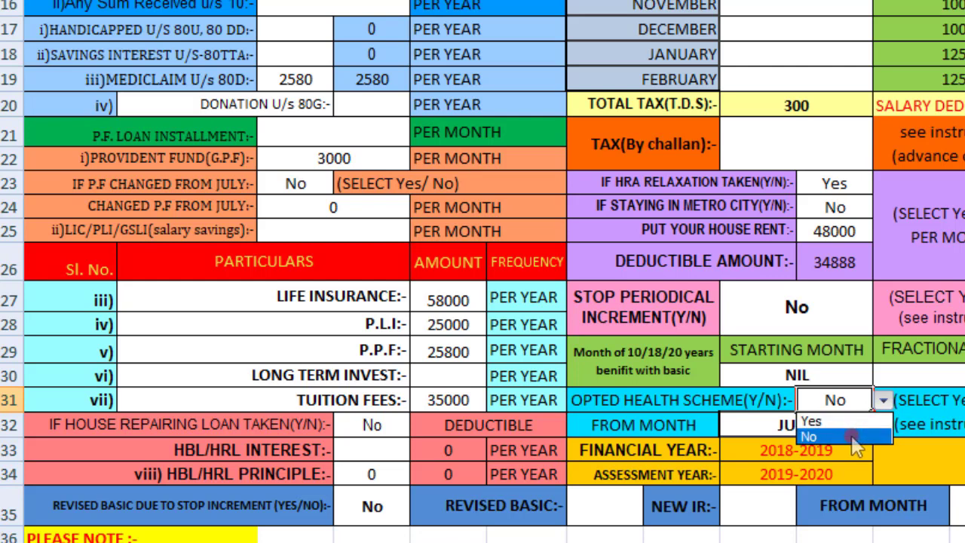
pyautogui.click(852, 442)
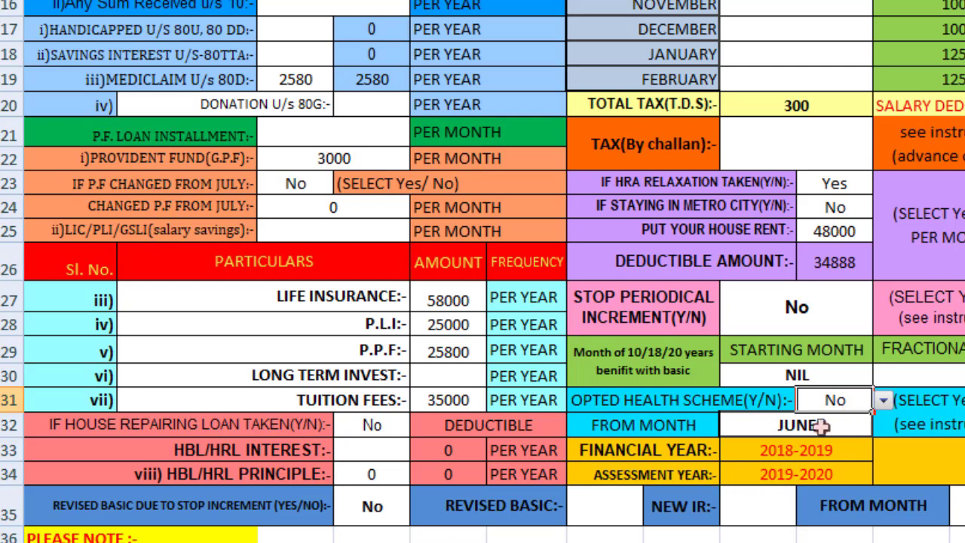
pyautogui.press('Up')
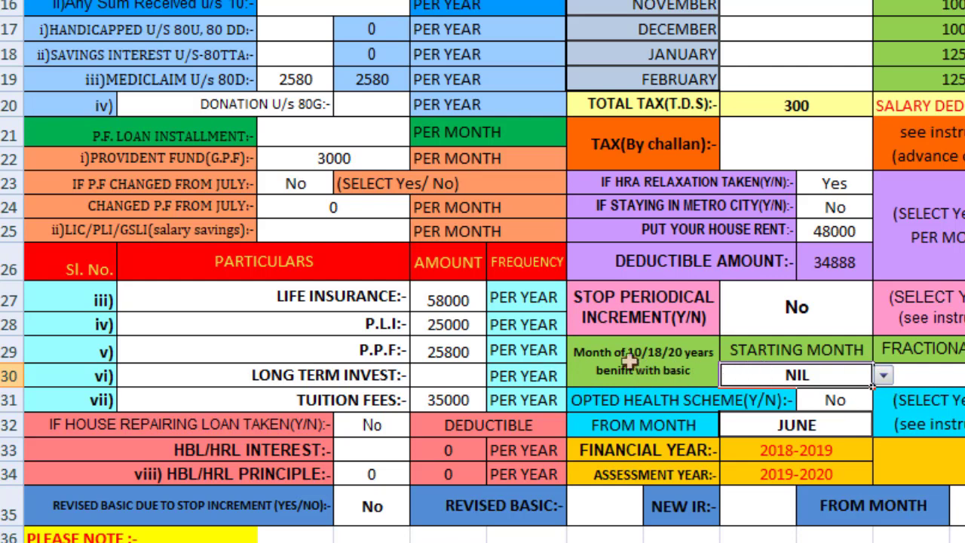
# Step: Set the benefit starting month to AUGUST and the fractional basic to 20300
pyautogui.click(886, 376)
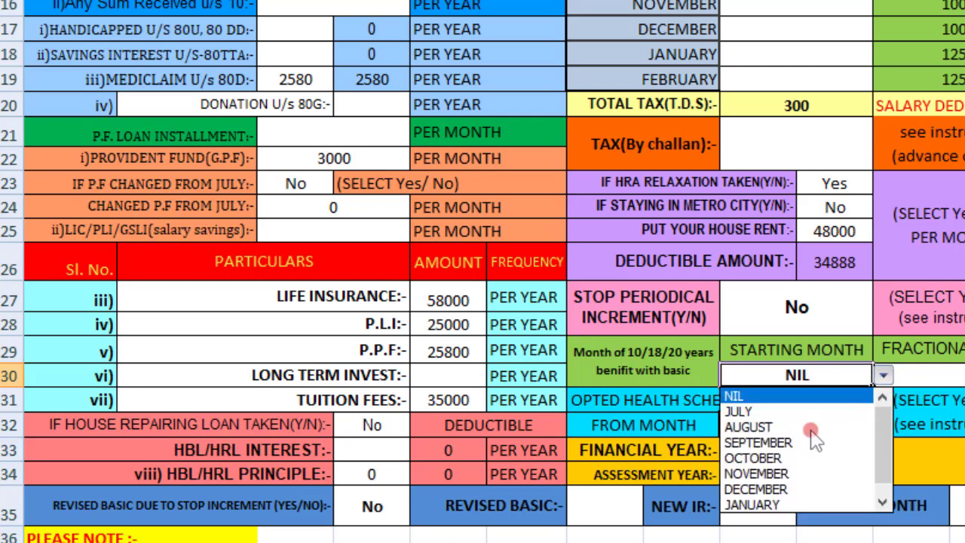
pyautogui.click(768, 429)
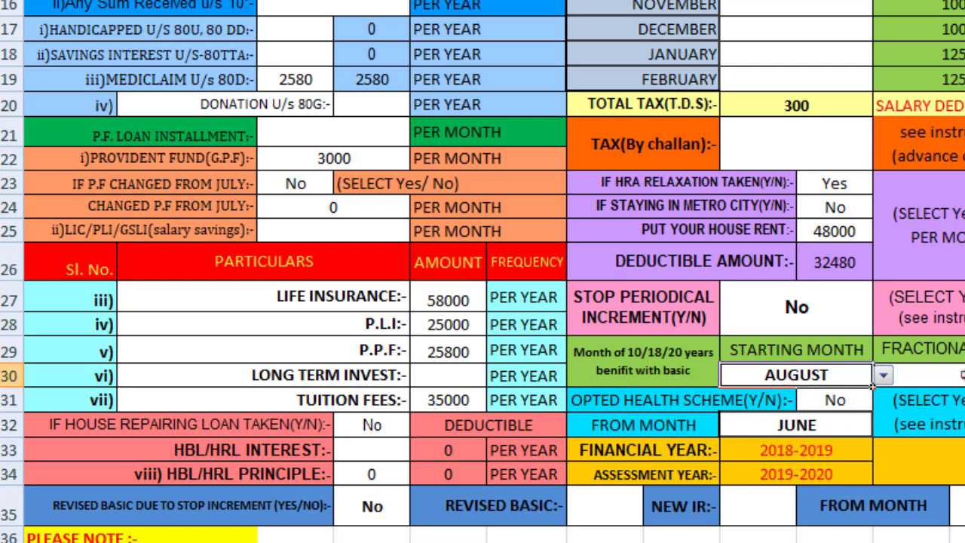
pyautogui.click(948, 373)
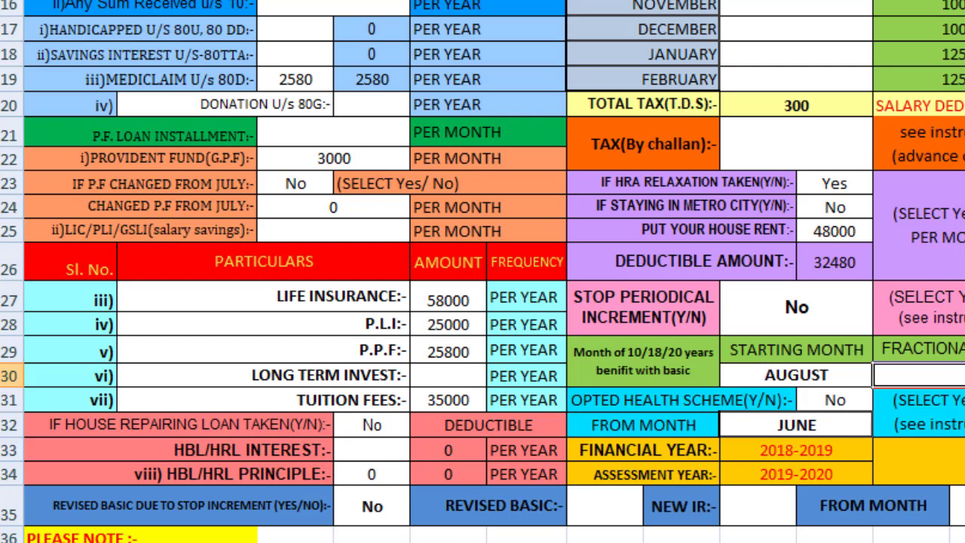
pyautogui.press('F2')
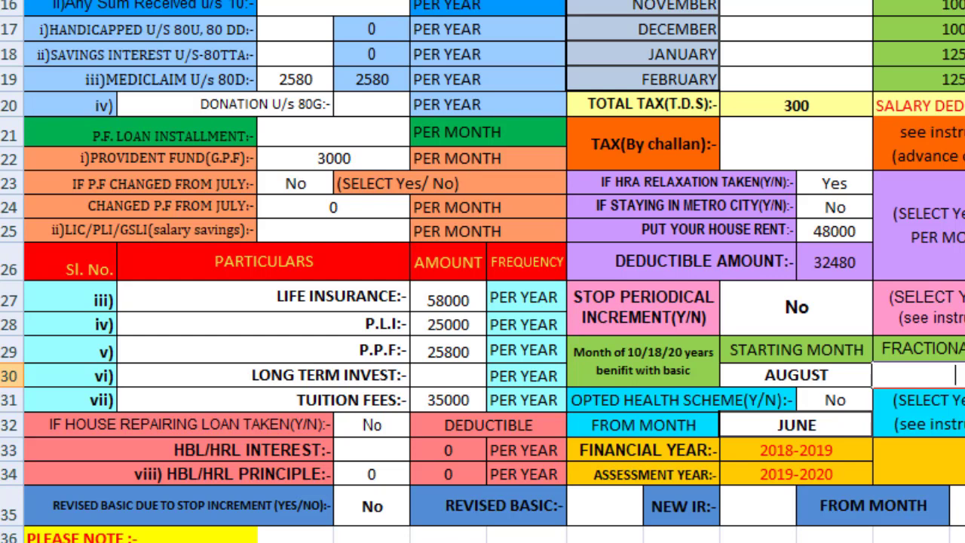
pyautogui.click(942, 375)
pyautogui.write('2030')
pyautogui.press('Return')
pyautogui.hotkey('ctrl', 'pageup')
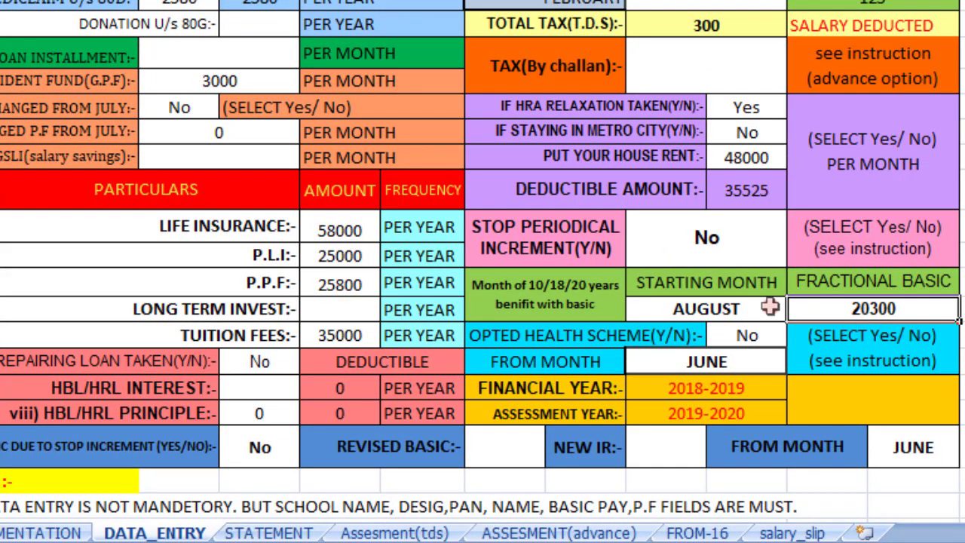
# Step: Reset the starting month to NIL and the fractional basic to 0
pyautogui.click(769, 306)
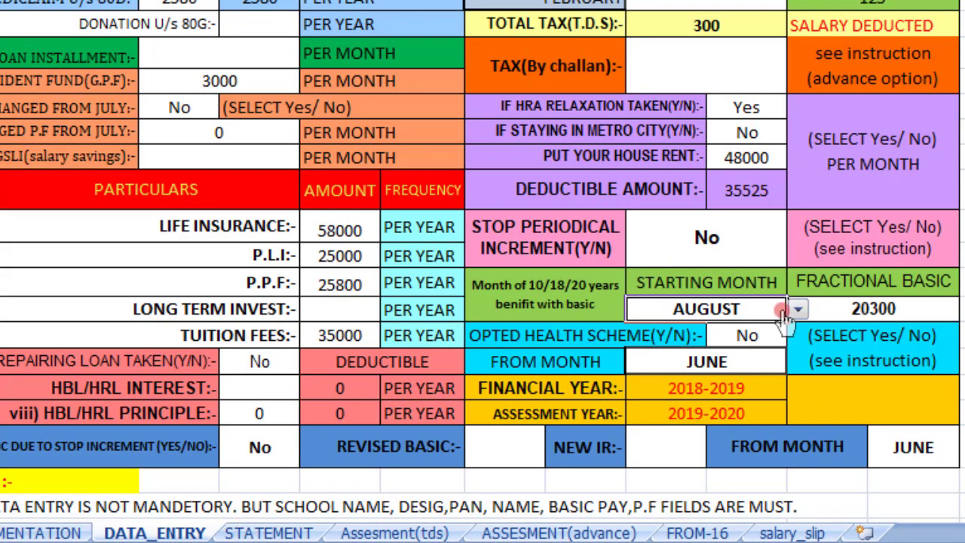
pyautogui.click(797, 309)
pyautogui.scroll(1, 803, 380)
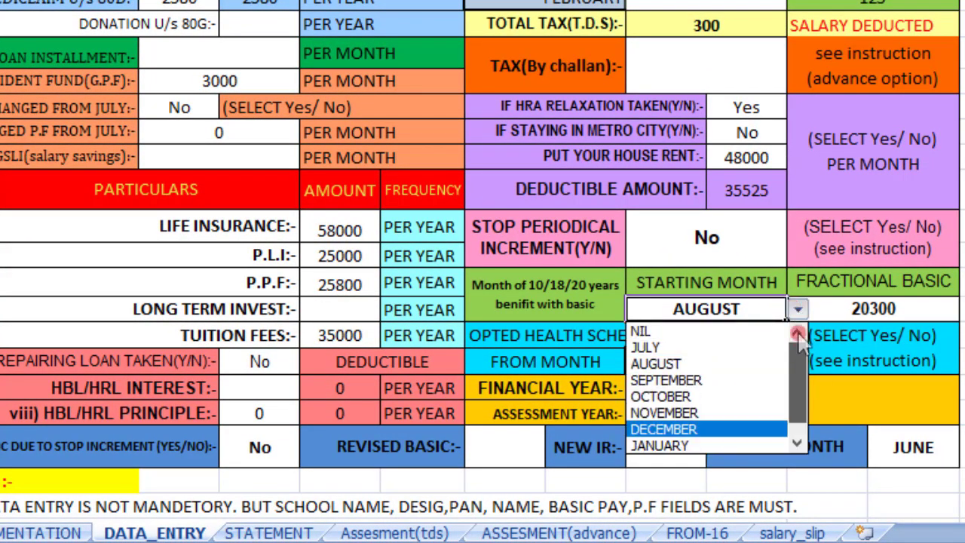
pyautogui.click(731, 332)
pyautogui.click(914, 311)
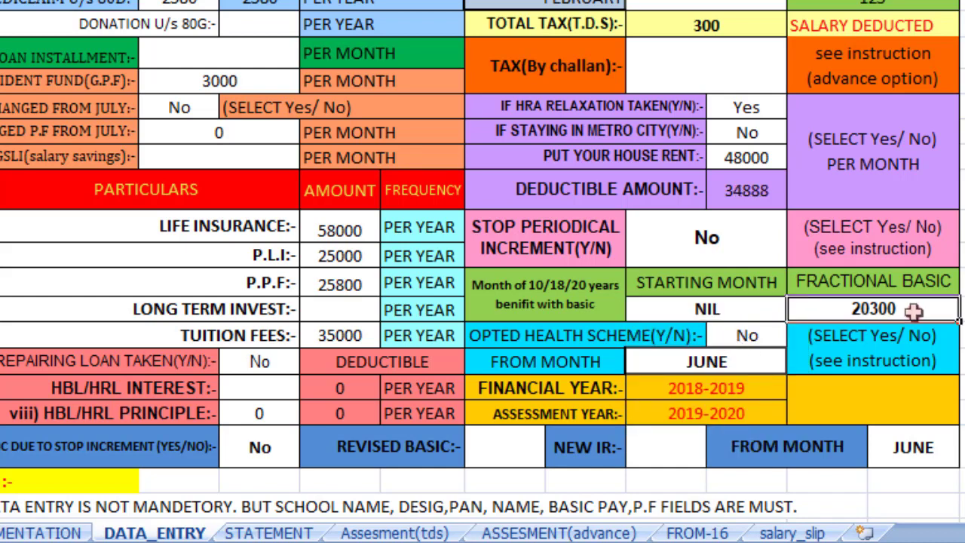
pyautogui.write('0')
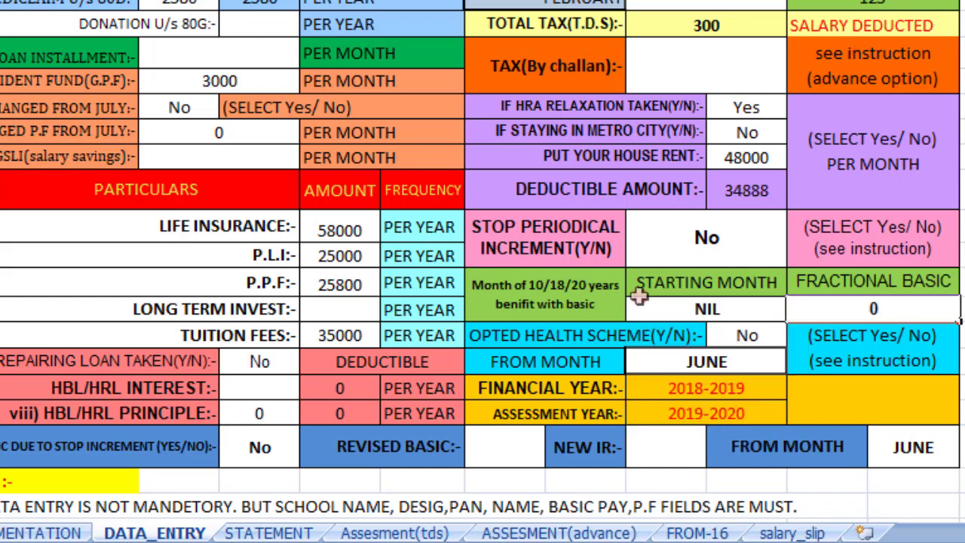
pyautogui.press('Return')
pyautogui.press('Return')
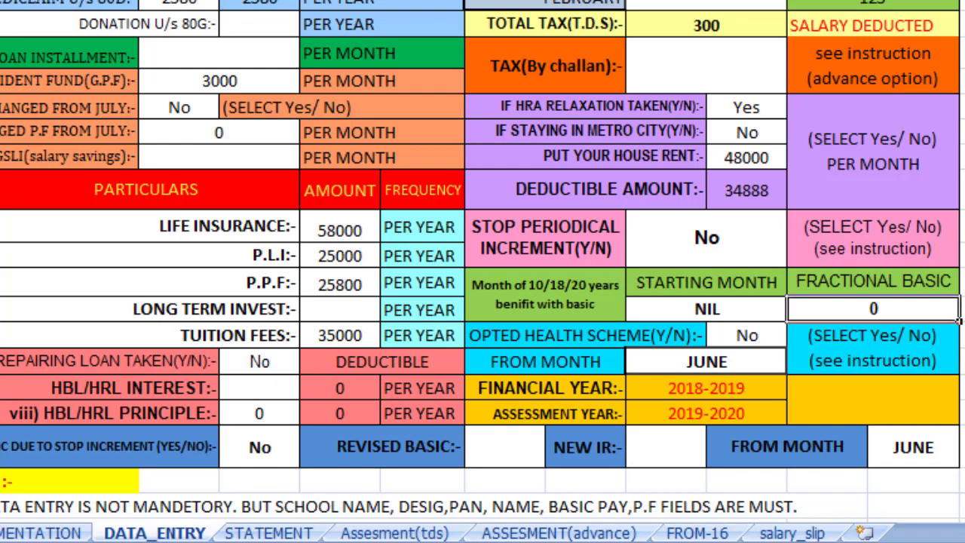
pyautogui.scroll(1, 419, 314)
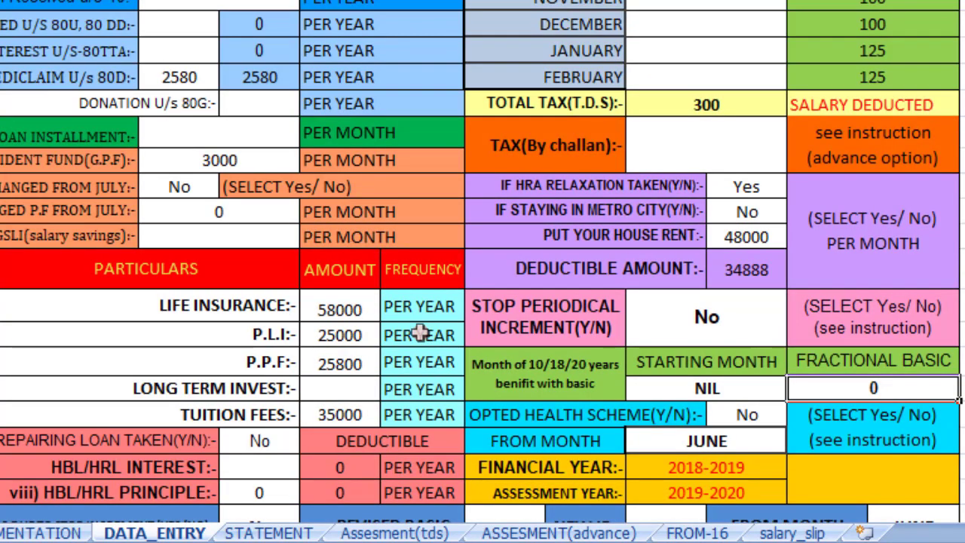
# Step: Review the monthly salary statement totals: gross 525394 and net 486694
pyautogui.scroll(-1, 419, 333)
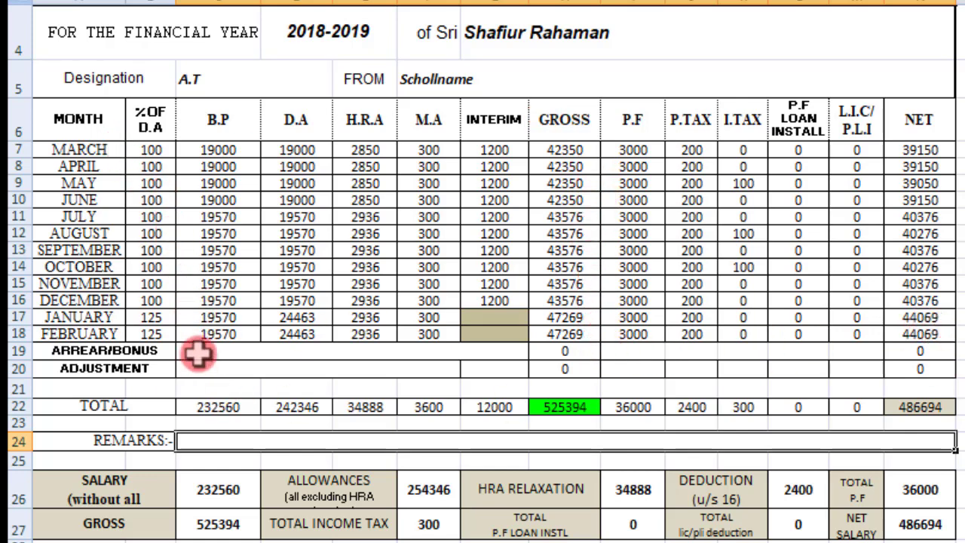
pyautogui.moveTo(40, 394)
pyautogui.mouseDown()
pyautogui.moveTo(248, 447)
pyautogui.moveTo(956, 451)
pyautogui.moveTo(955, 426)
pyautogui.mouseUp()
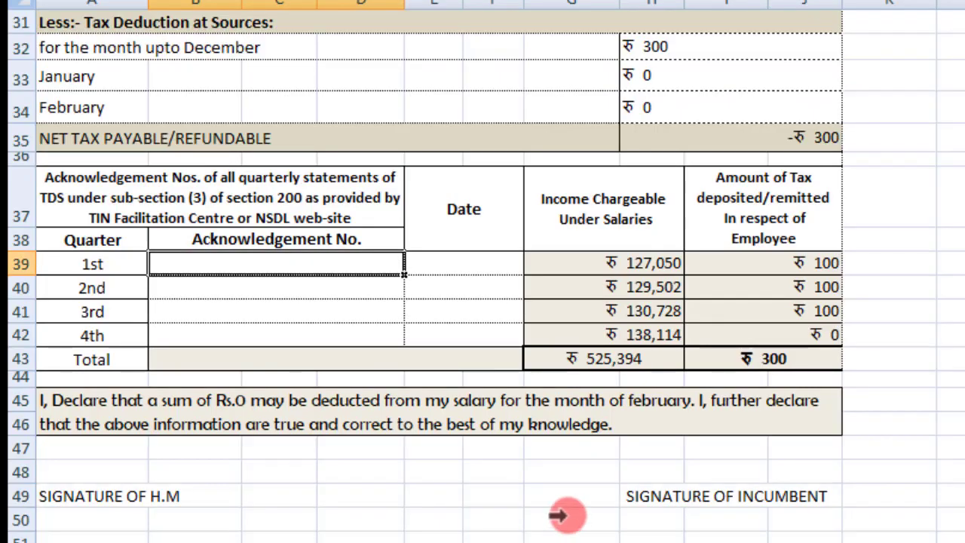
pyautogui.scroll(10, 560, 455)
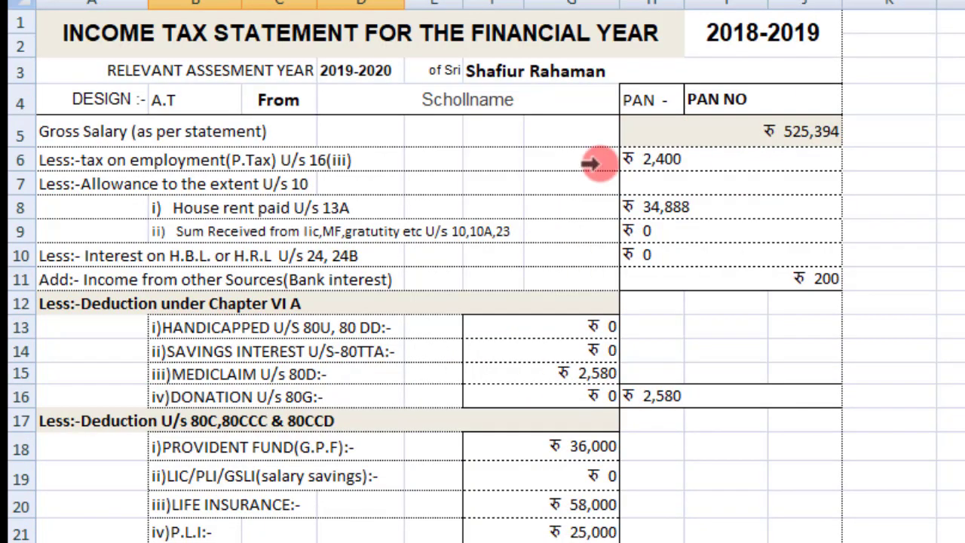
pyautogui.scroll(-10, 592, 162)
pyautogui.scroll(10, 603, 162)
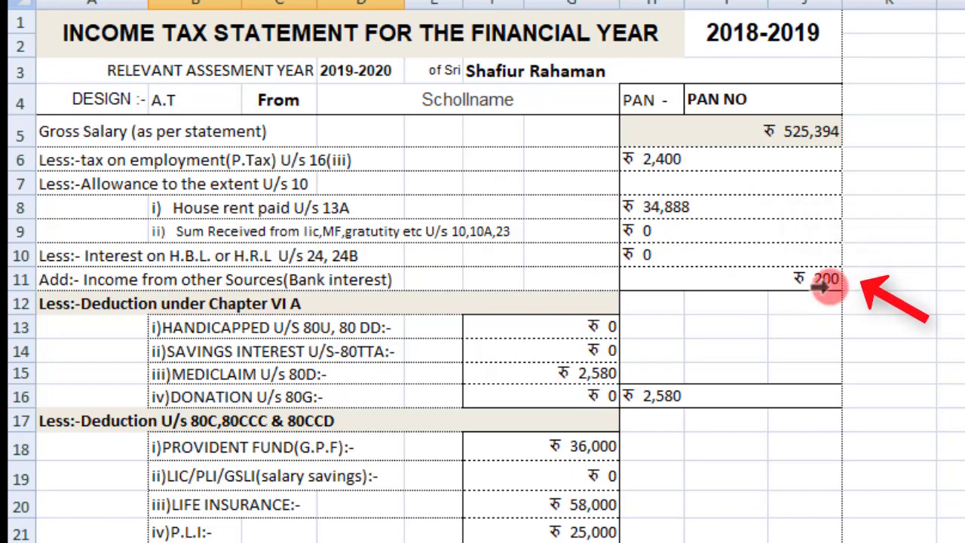
pyautogui.scroll(-1, 829, 285)
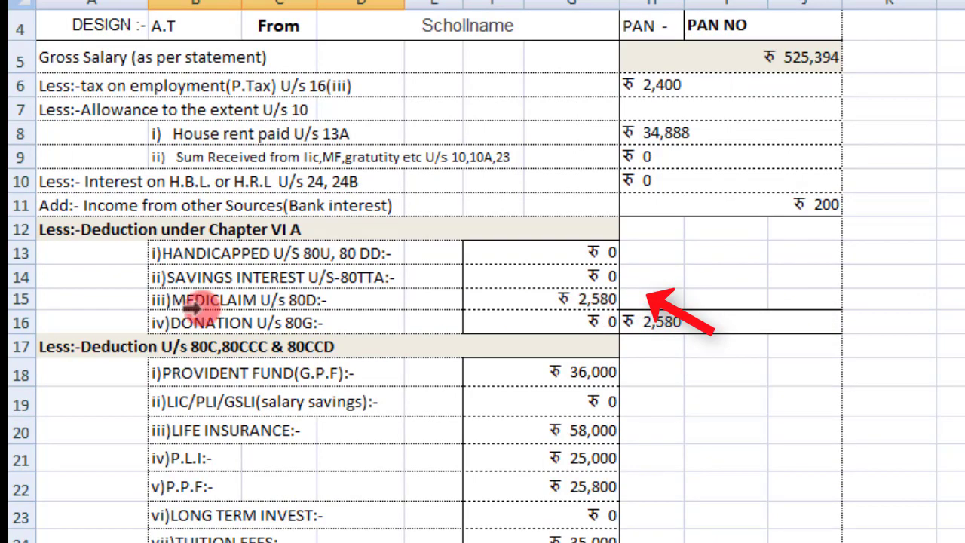
pyautogui.scroll(-3, 743, 311)
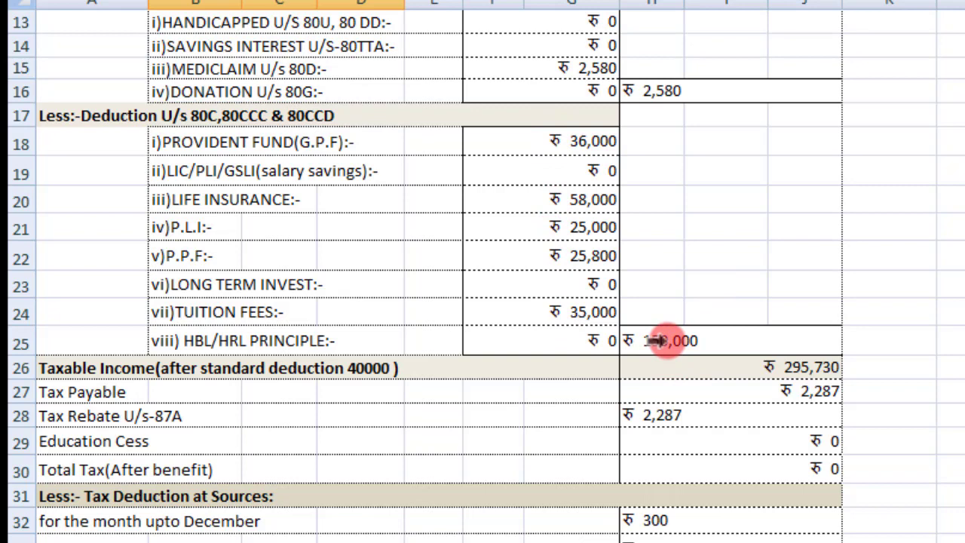
pyautogui.scroll(-1, 667, 341)
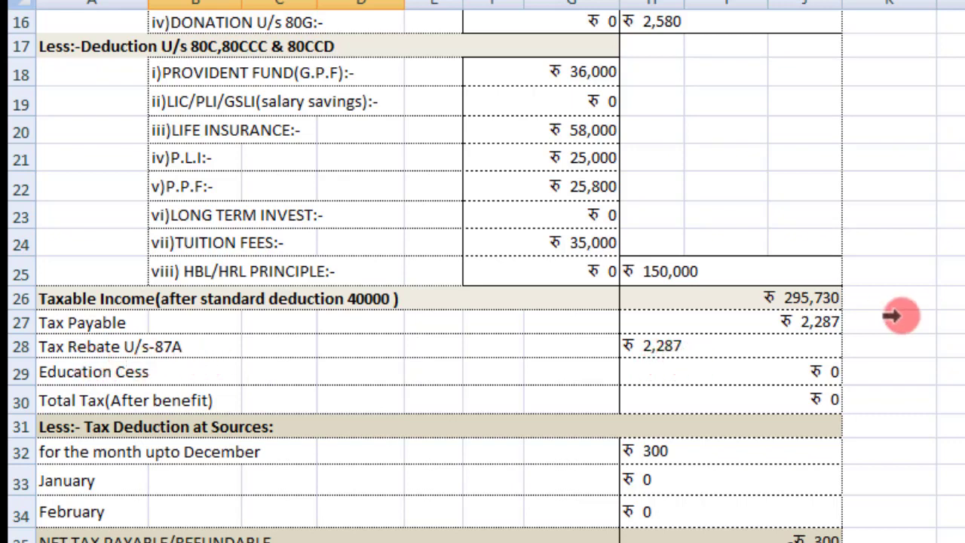
pyautogui.moveTo(753, 289); pyautogui.dragTo(844, 309)
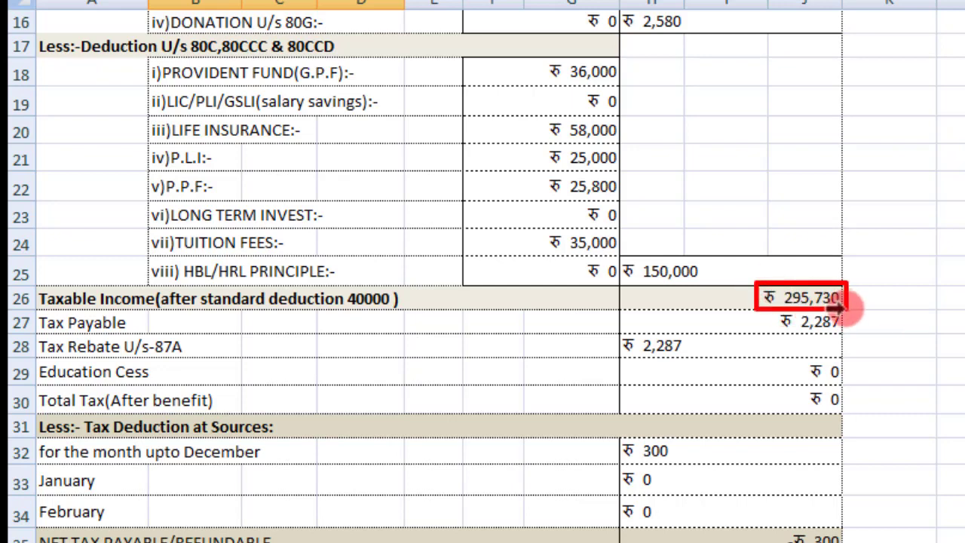
pyautogui.press('Escape')
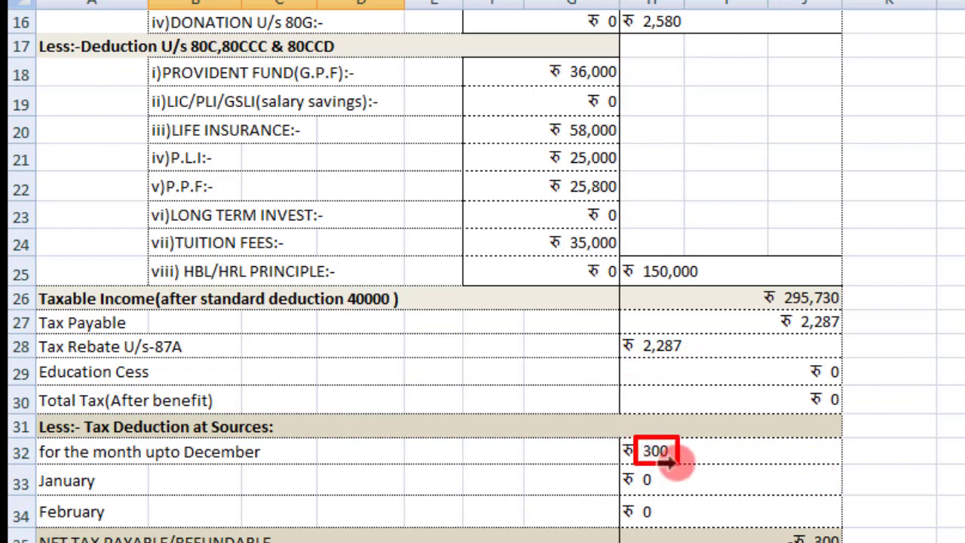
pyautogui.scroll(-2, 801, 377)
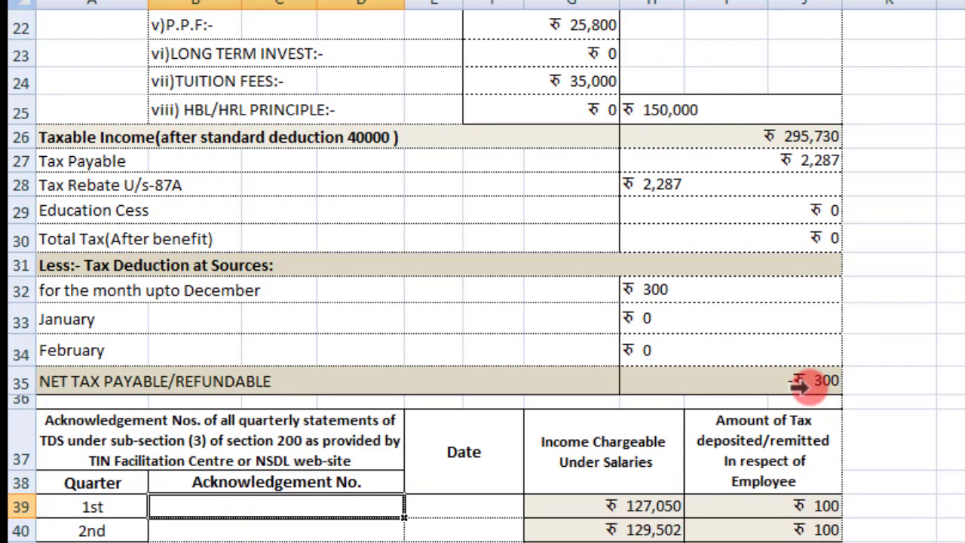
pyautogui.moveTo(764, 359)
pyautogui.mouseDown()
pyautogui.moveTo(801, 399)
pyautogui.moveTo(848, 403)
pyautogui.mouseUp()
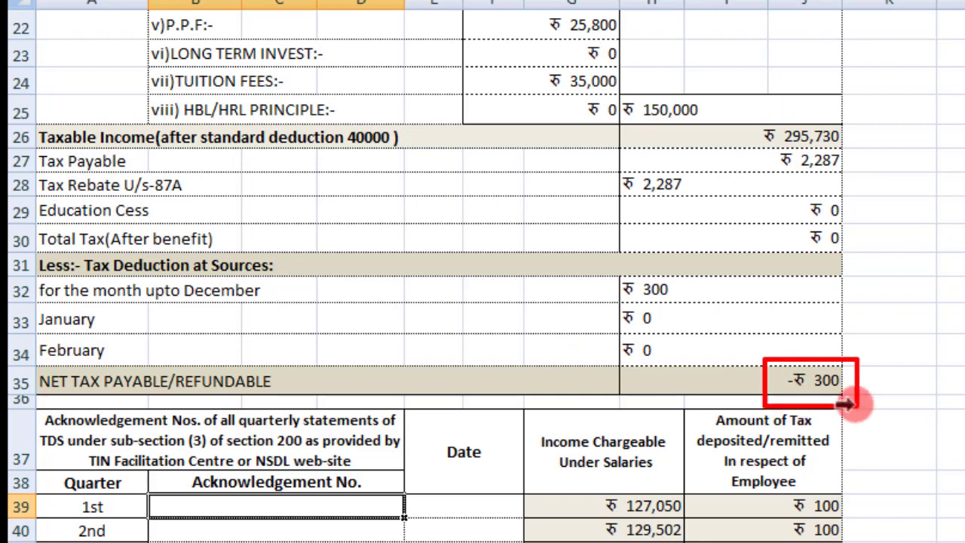
pyautogui.scroll(-2, 866, 422)
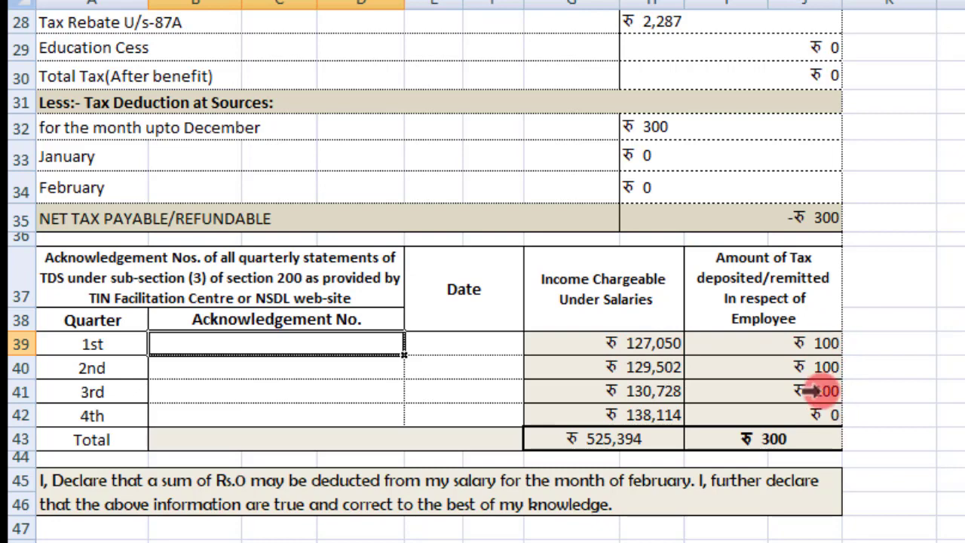
pyautogui.scroll(-1, 817, 391)
pyautogui.scroll(10, 817, 390)
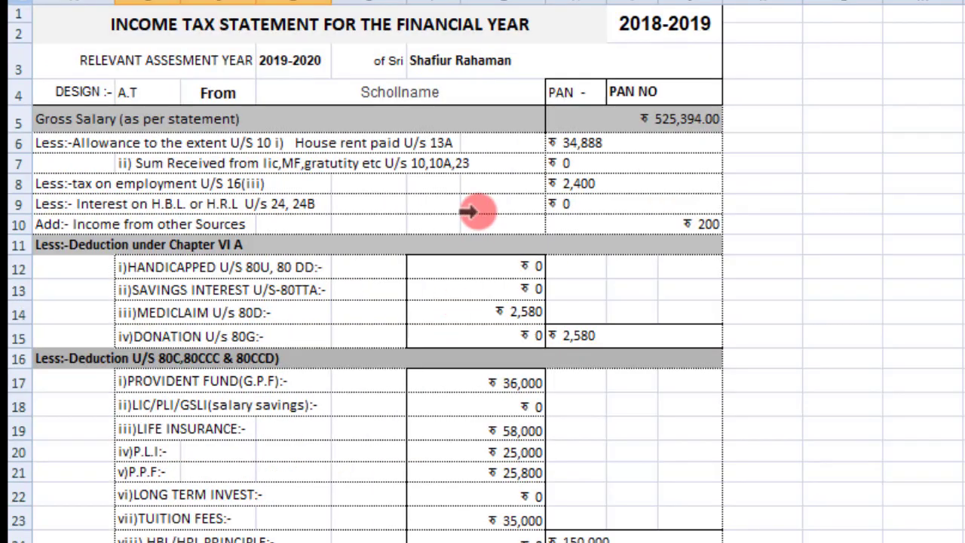
# Step: Scroll down the Form-16 sheet to the deductions and tax section
pyautogui.scroll(-12, 467, 211)
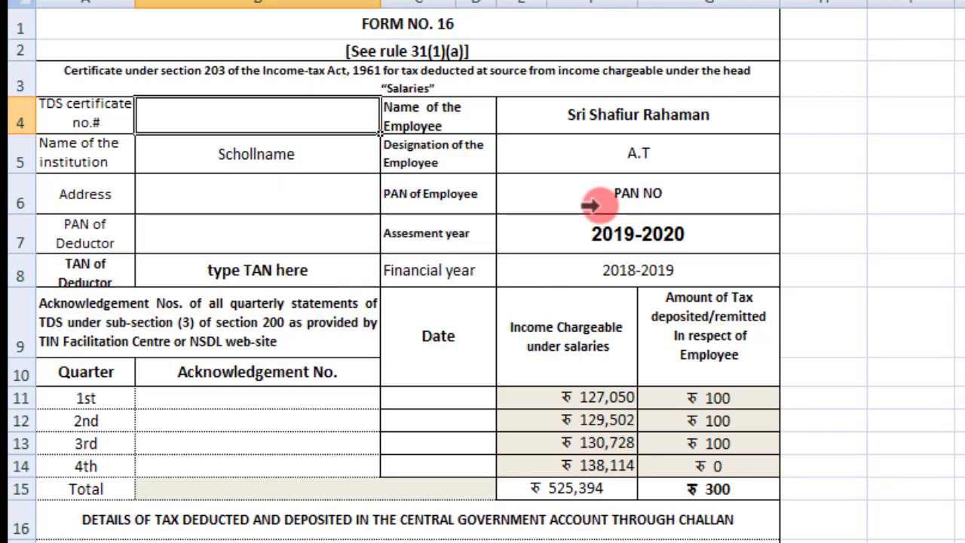
pyautogui.scroll(-16, 592, 205)
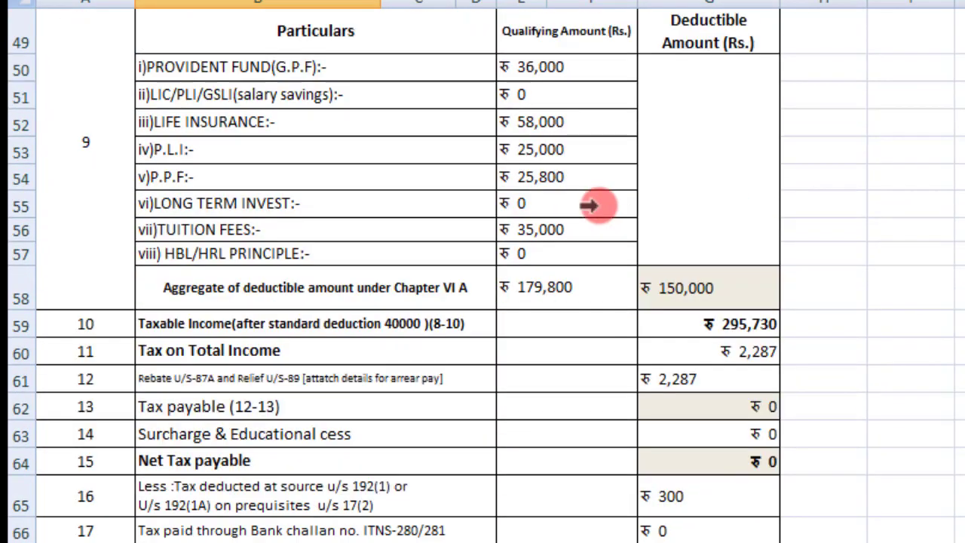
pyautogui.scroll(-6, 592, 205)
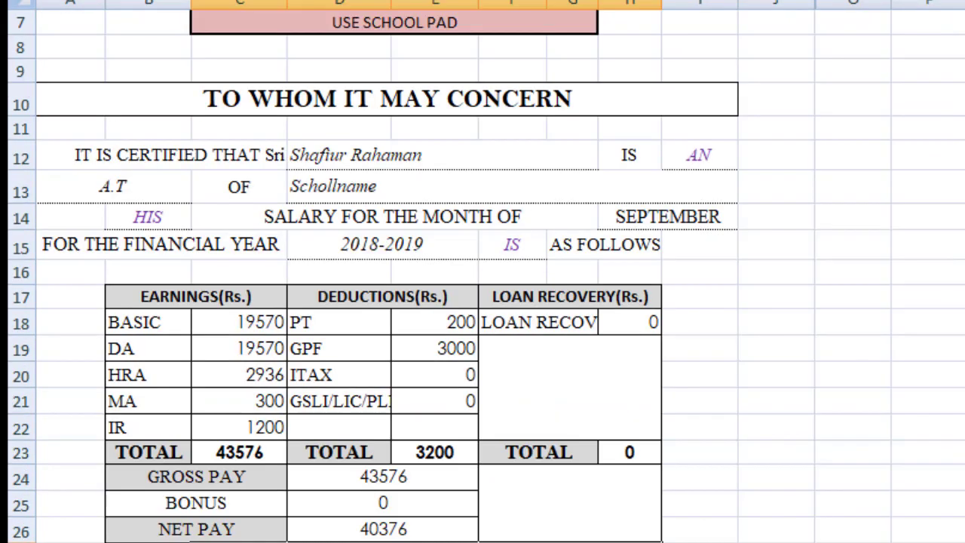
# Step: Switch the salary slip month to OCTOBER and review ITAX 100 and net pay 40276
pyautogui.scroll(2, 83, 104)
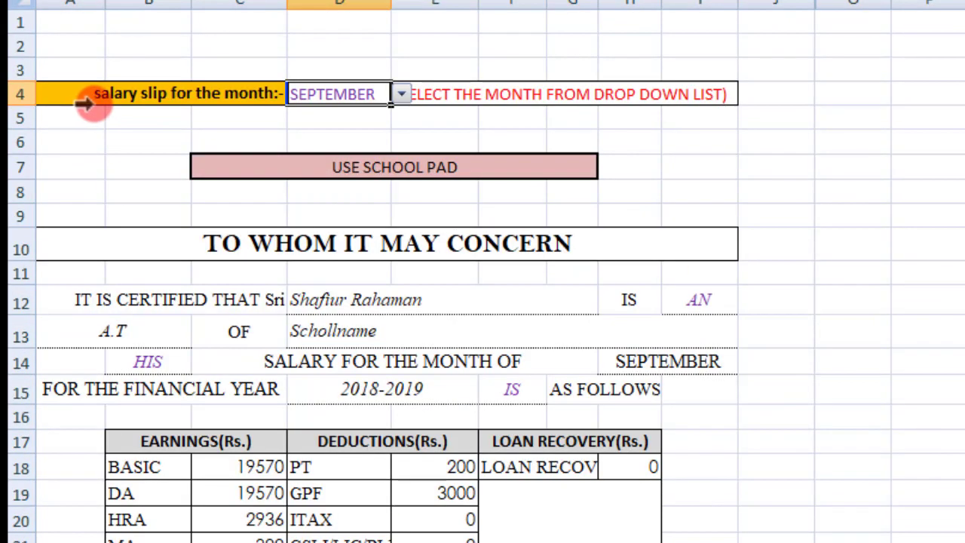
pyautogui.click(392, 89)
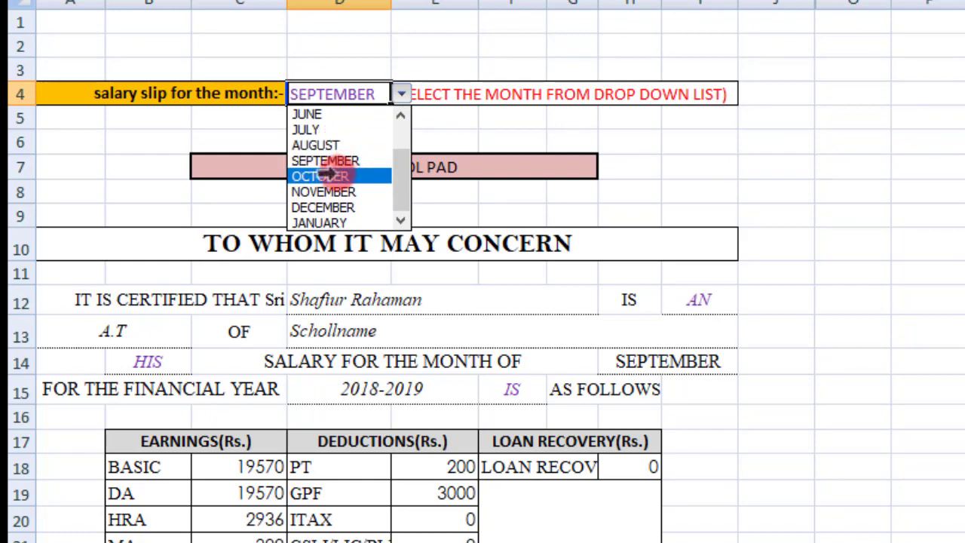
pyautogui.click(326, 175)
pyautogui.scroll(-1, 584, 348)
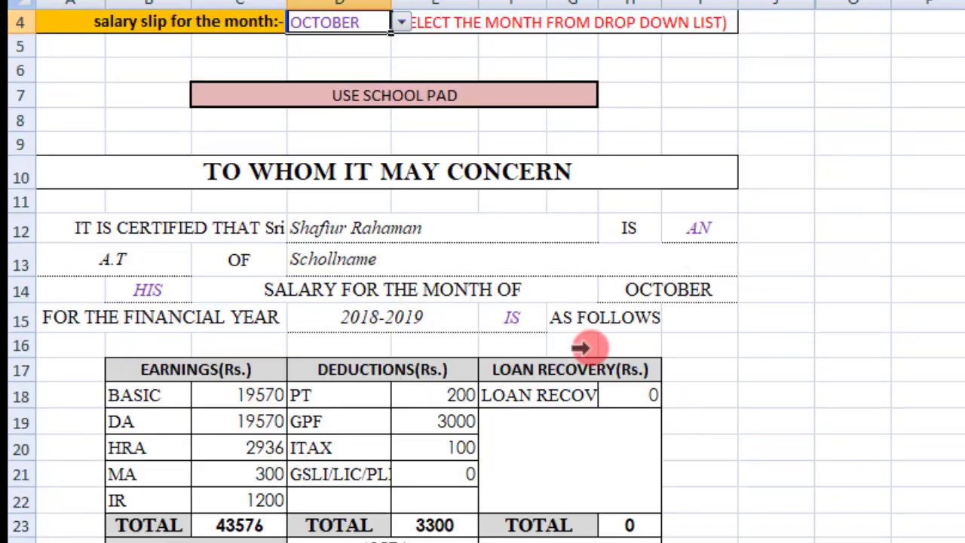
pyautogui.scroll(-2, 580, 347)
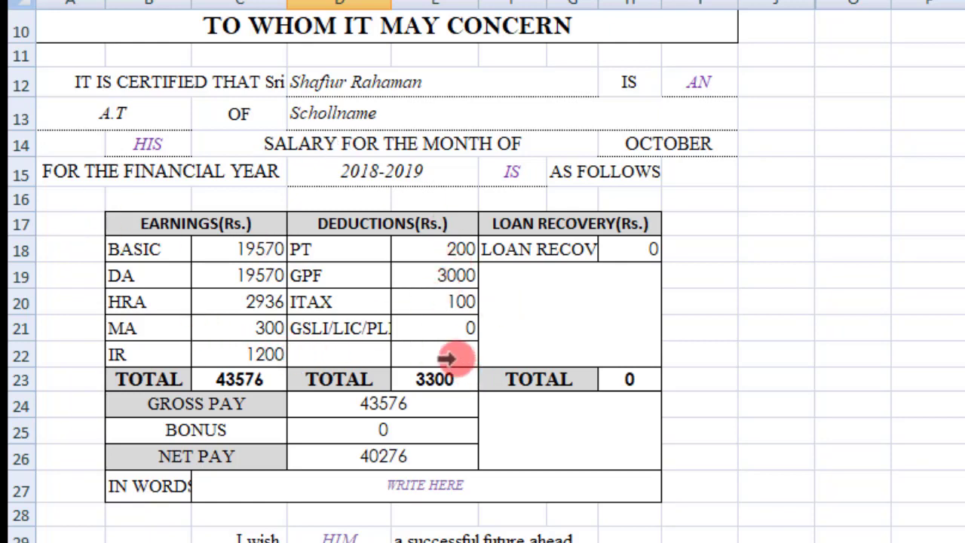
pyautogui.scroll(-3, 447, 358)
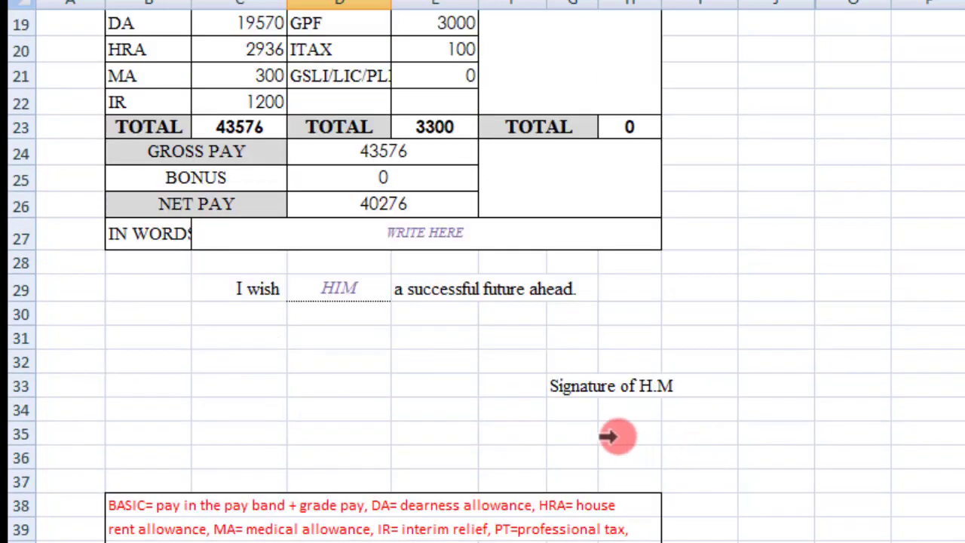
pyautogui.scroll(6, 616, 435)
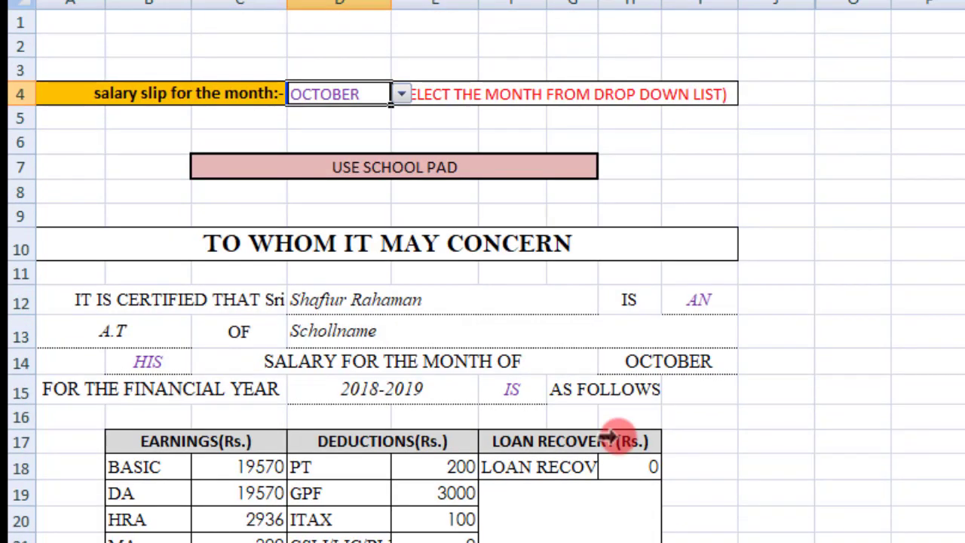
pyautogui.scroll(-1, 603, 420)
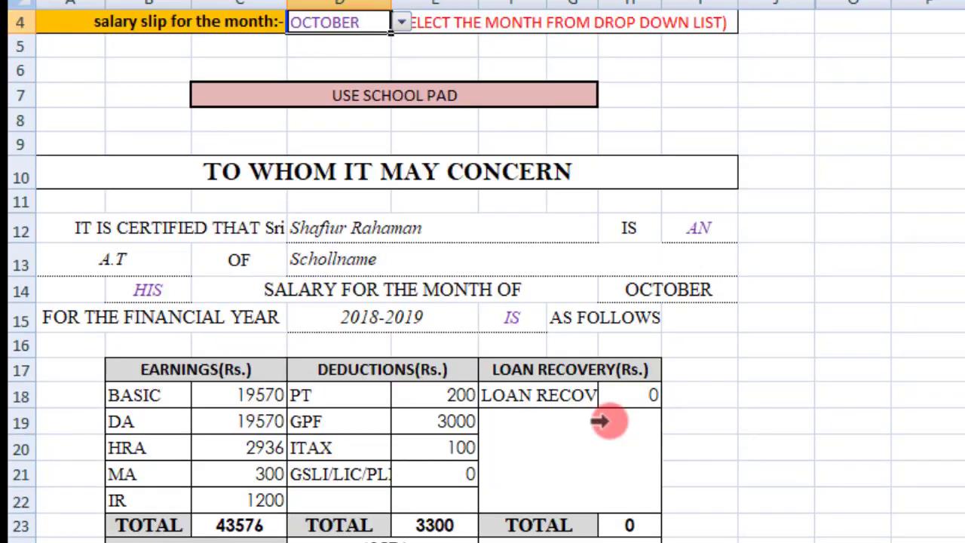
pyautogui.hotkey('ctrl', 'pagedown')
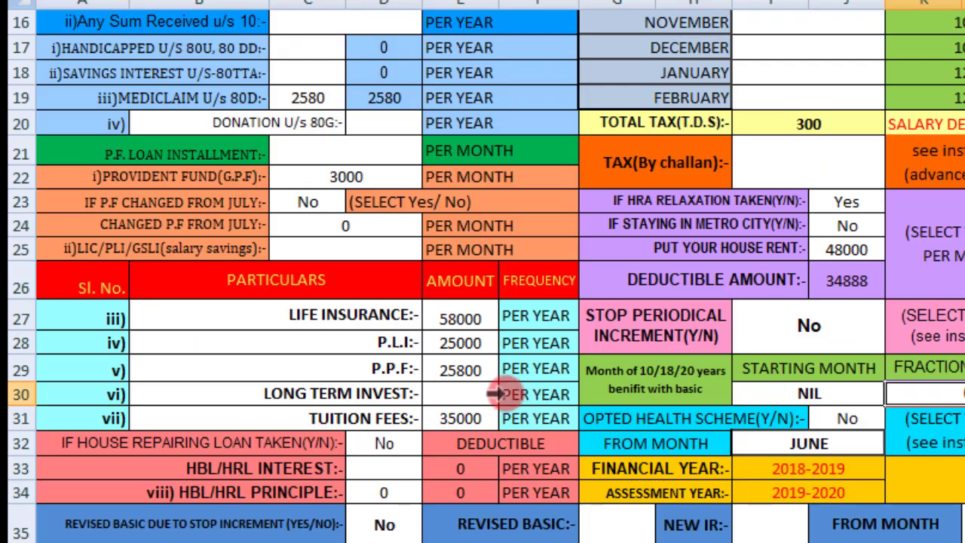
# Step: Change Basic Pay on the data entry sheet to 25500
pyautogui.scroll(4, 504, 392)
pyautogui.click(330, 187)
pyautogui.press('BackSpace')
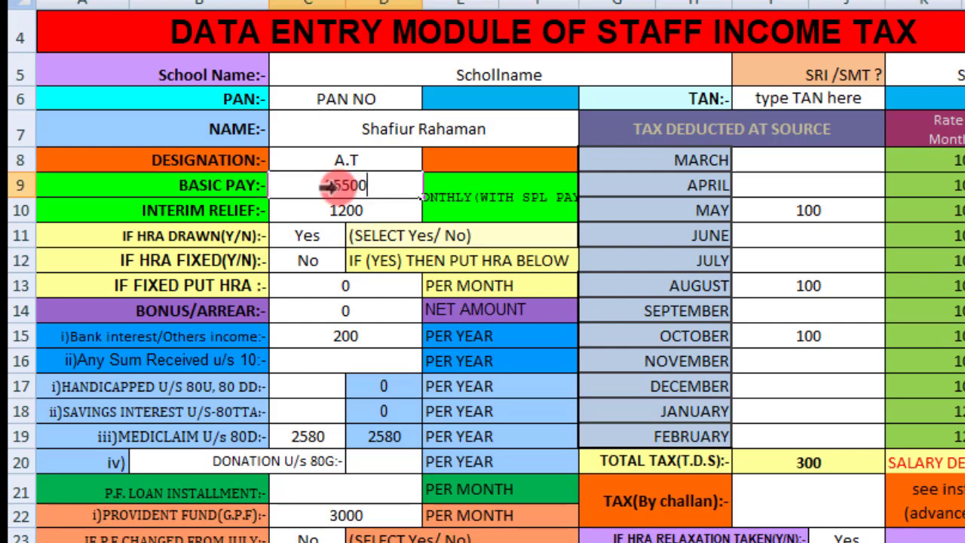
pyautogui.write('25500')
pyautogui.press('Return')
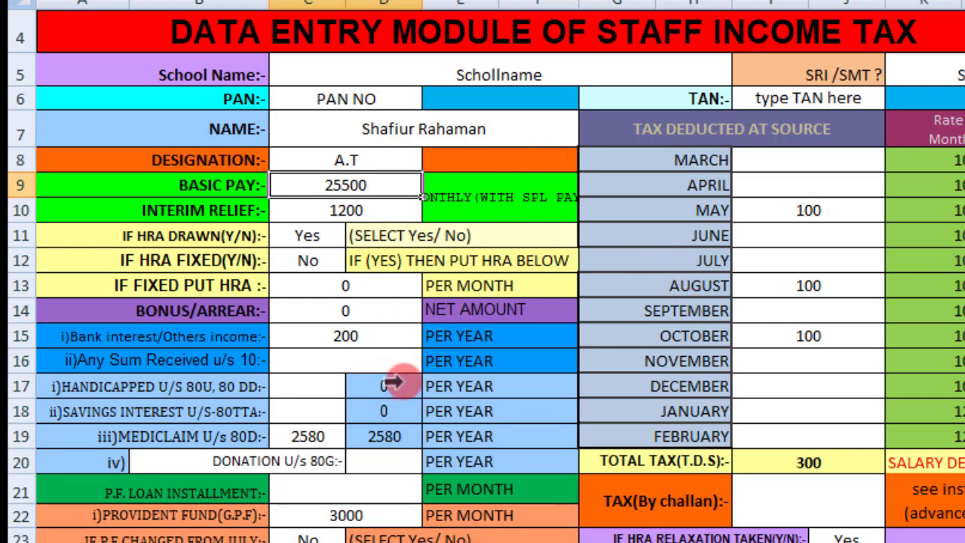
pyautogui.hotkey('ctrl', 'pagedown')
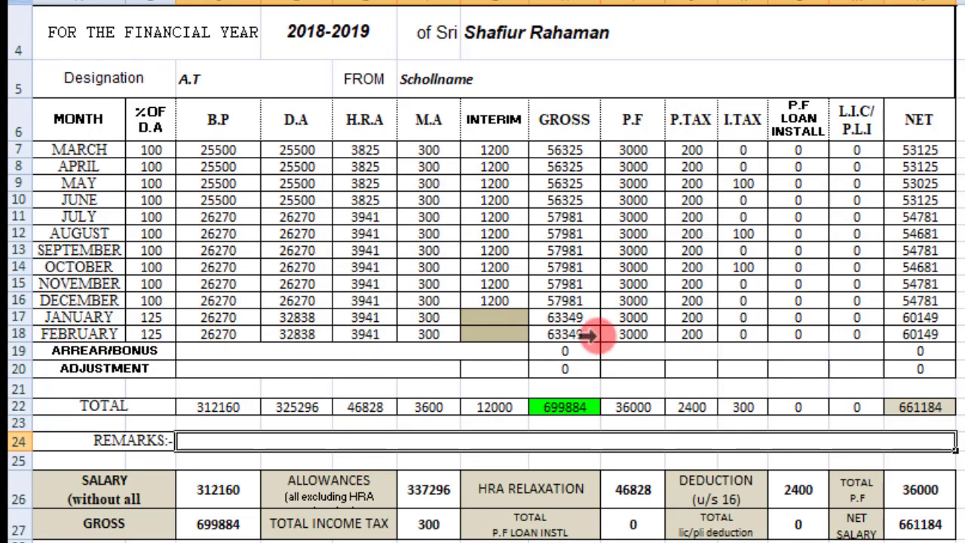
# Step: Review the recalculated statement: taxable income ₹458,280 and net tax payable ₹10,531
pyautogui.hotkey('ctrl', 'pagedown')
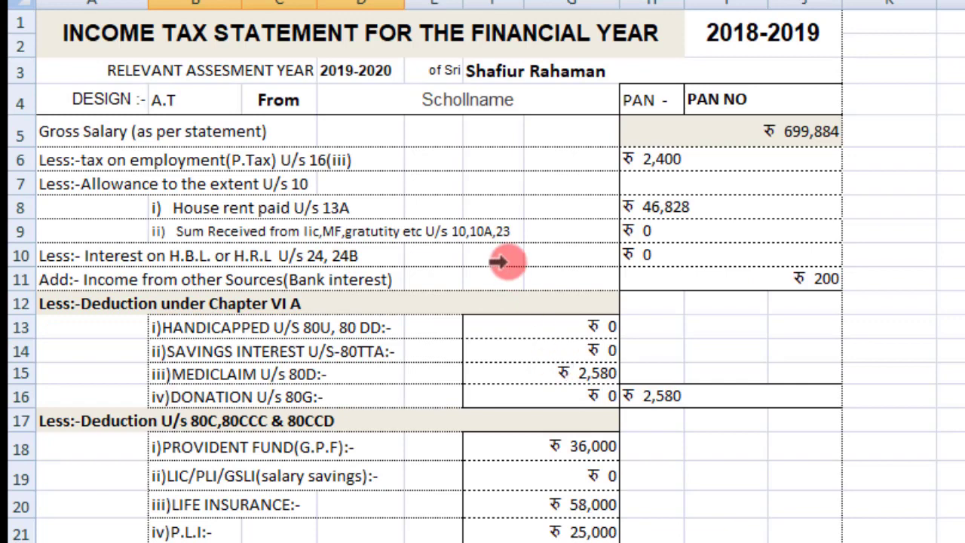
pyautogui.scroll(-3, 500, 261)
pyautogui.scroll(-4, 499, 261)
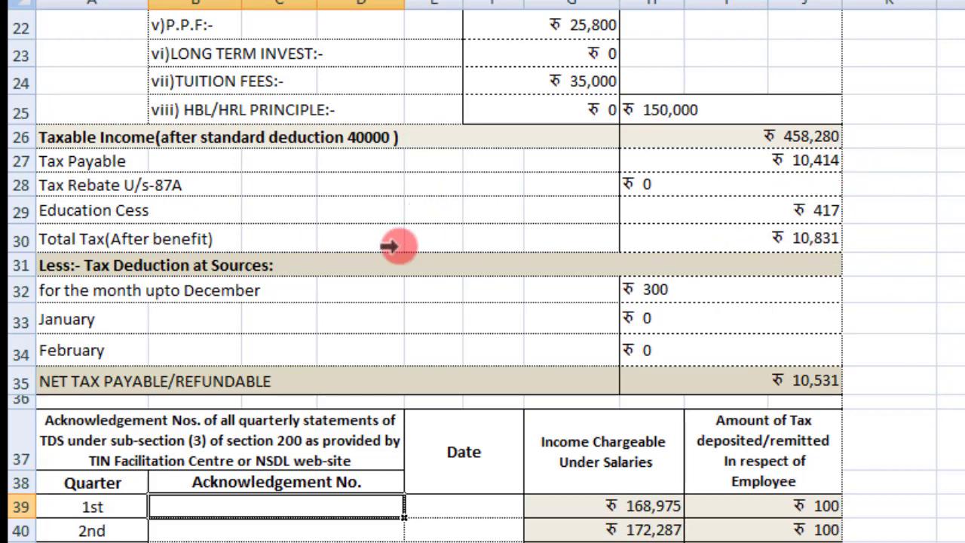
pyautogui.scroll(-1, 825, 357)
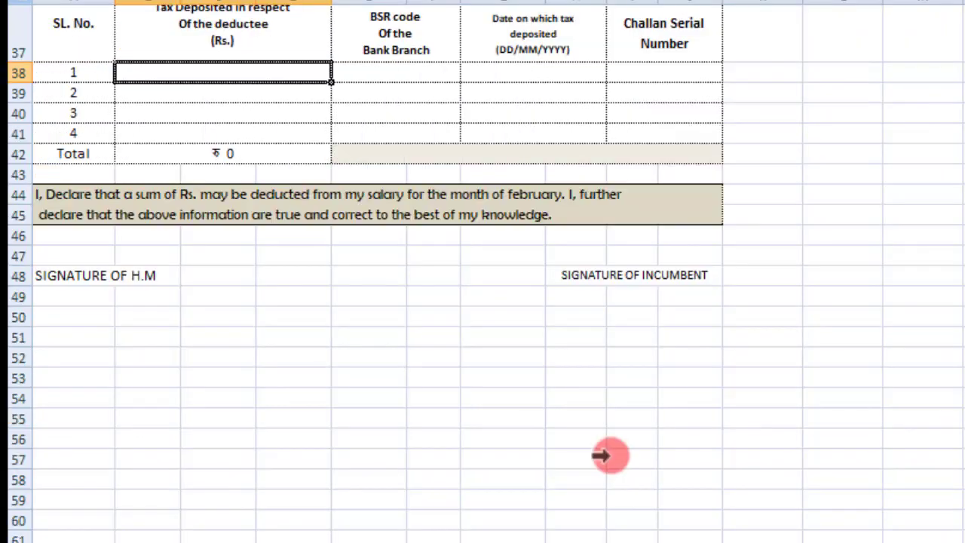
# Step: Scroll the Form-16 certificate to check tax payable/refundable of ₹10,531
pyautogui.scroll(12, 607, 457)
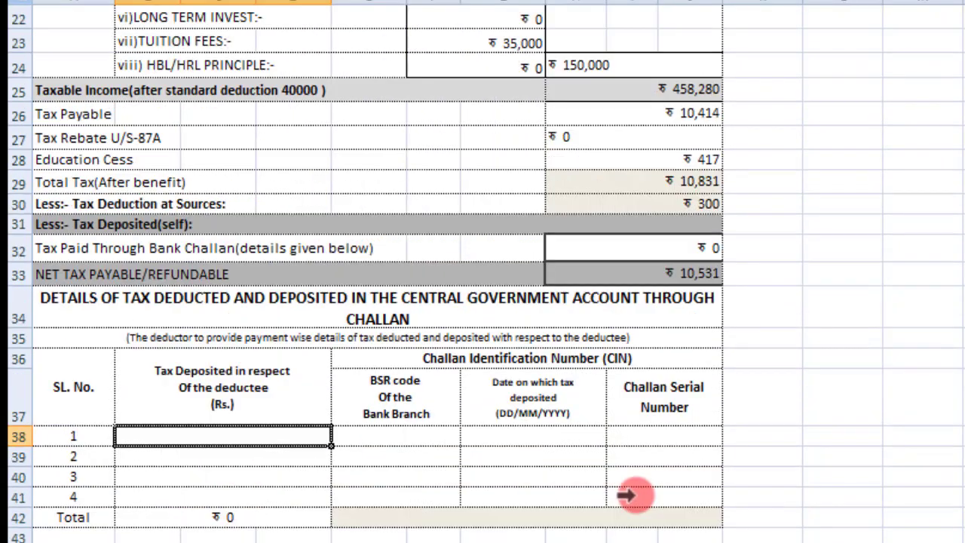
pyautogui.scroll(-6, 487, 252)
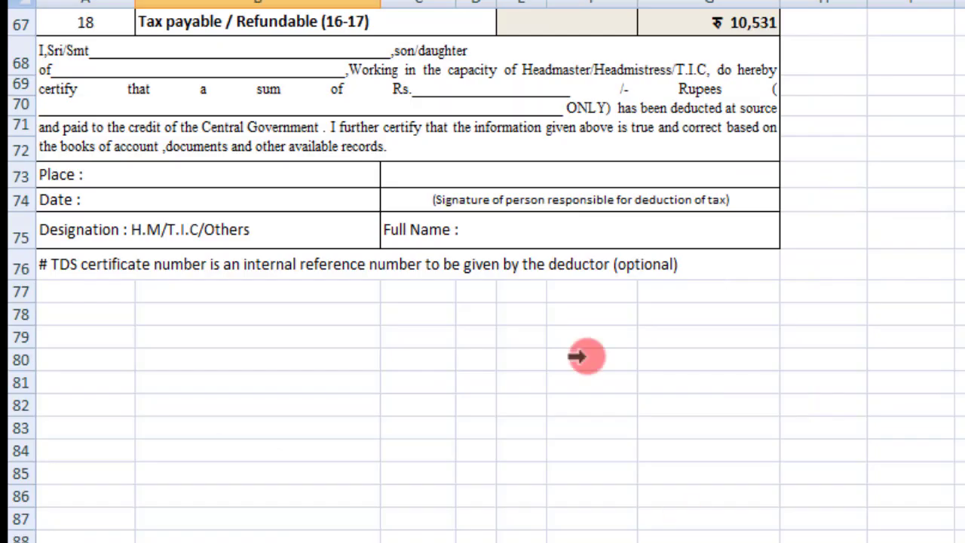
pyautogui.scroll(8, 577, 359)
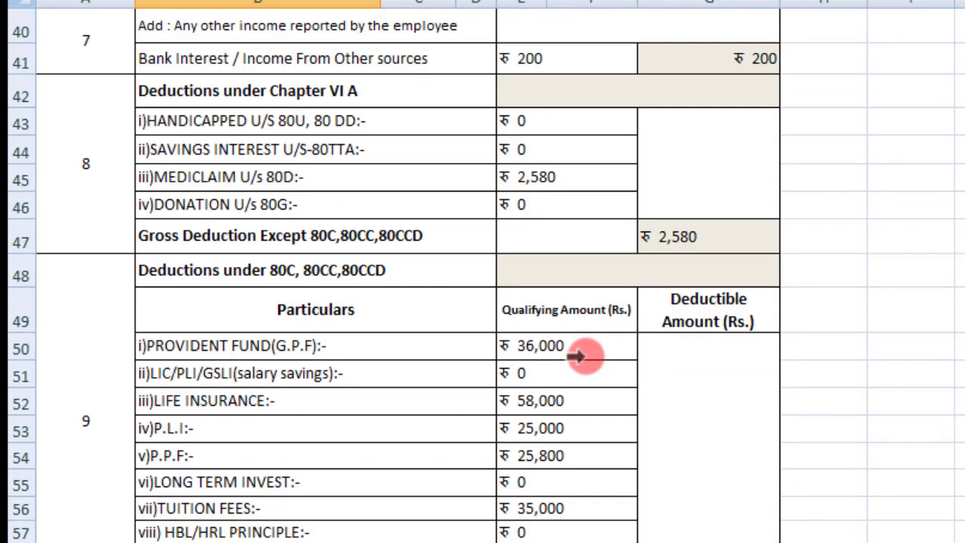